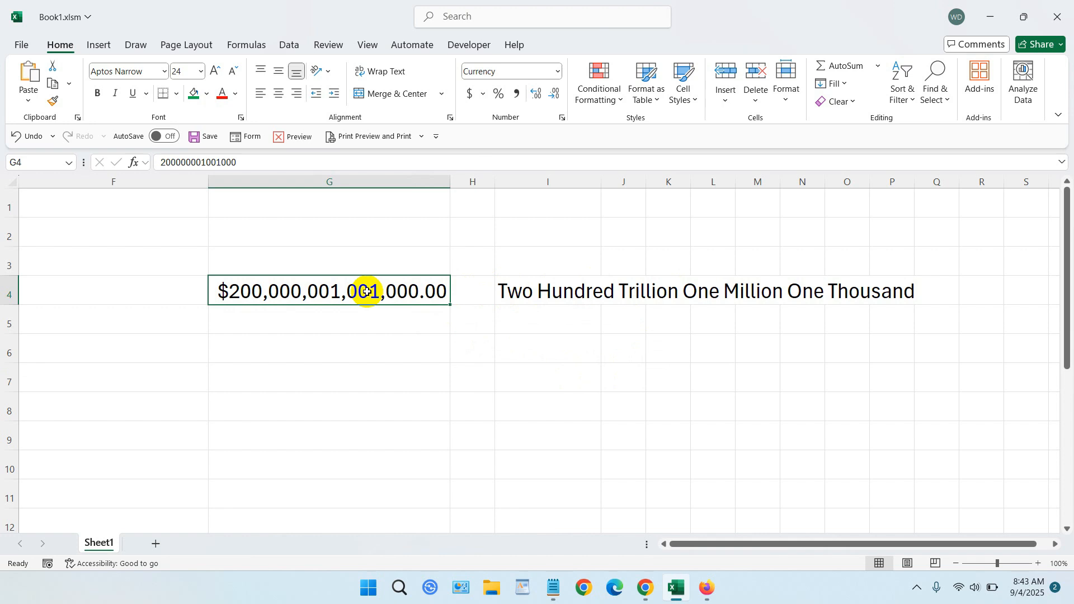
- Enter 200 as the amount in cell G4, and replace it with 2000
text(200)
key(Tab)
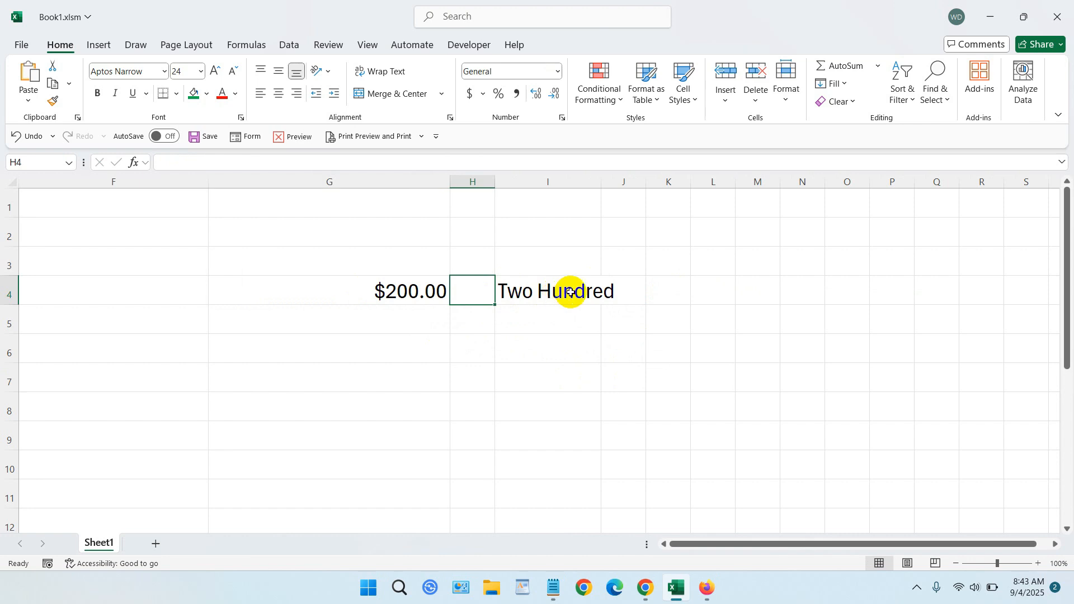
click(421, 290)
double_click(421, 291)
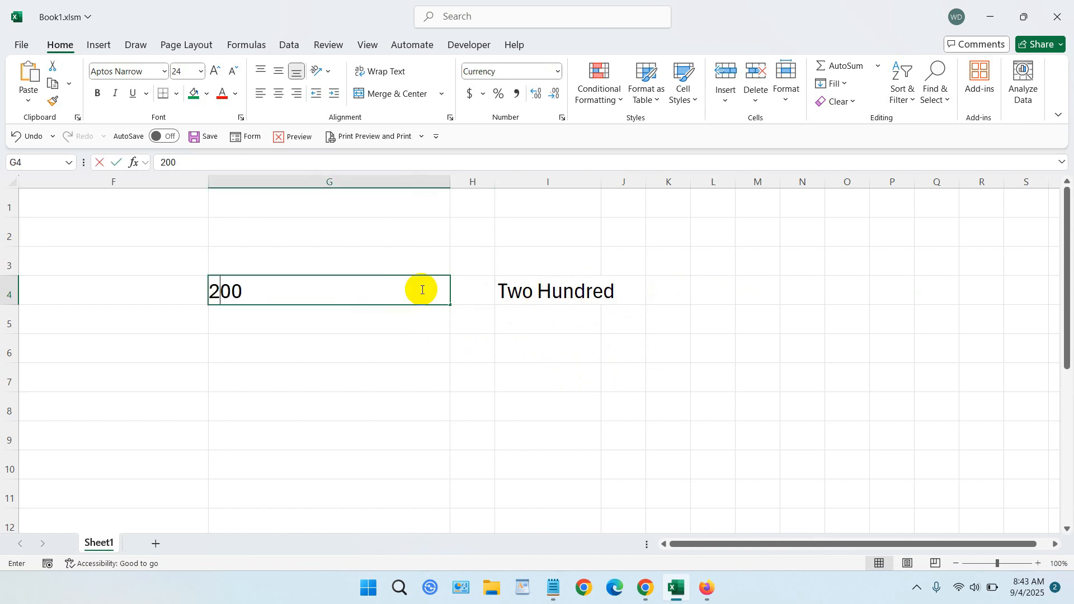
text(0)
key(Tab)
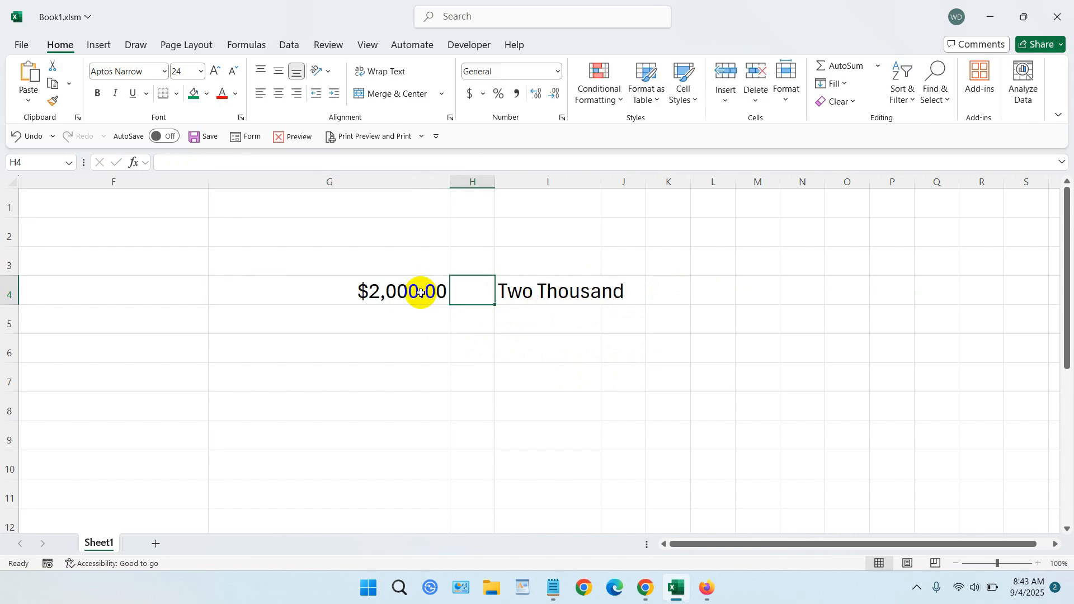
- Change the amount in cell G4 to 200000000, and replace it with 10200011
click(416, 291)
double_click(415, 290)
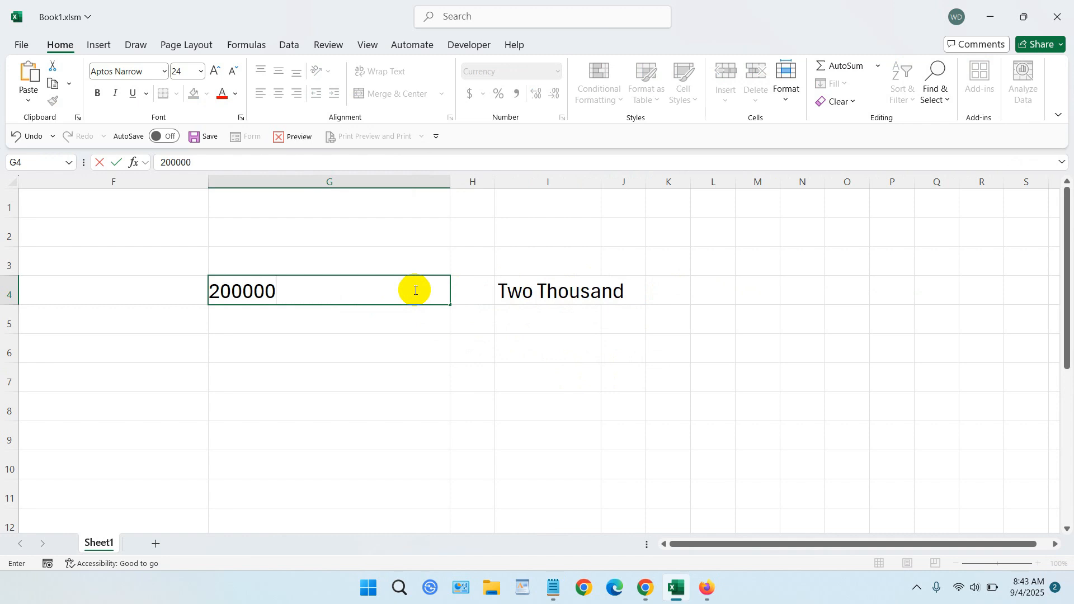
text(0000000)
key(Tab)
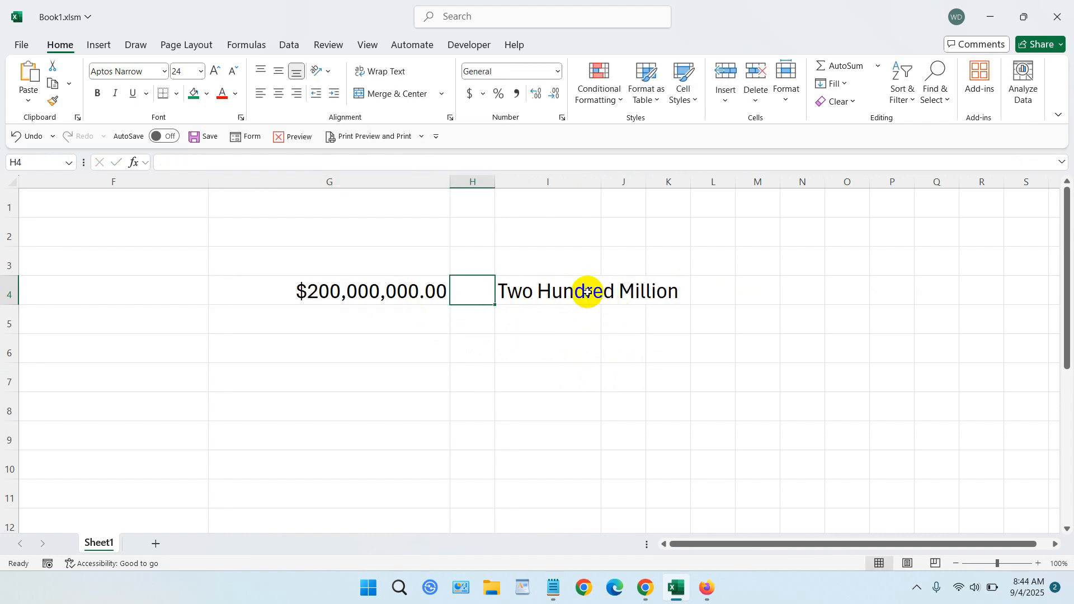
click(377, 295)
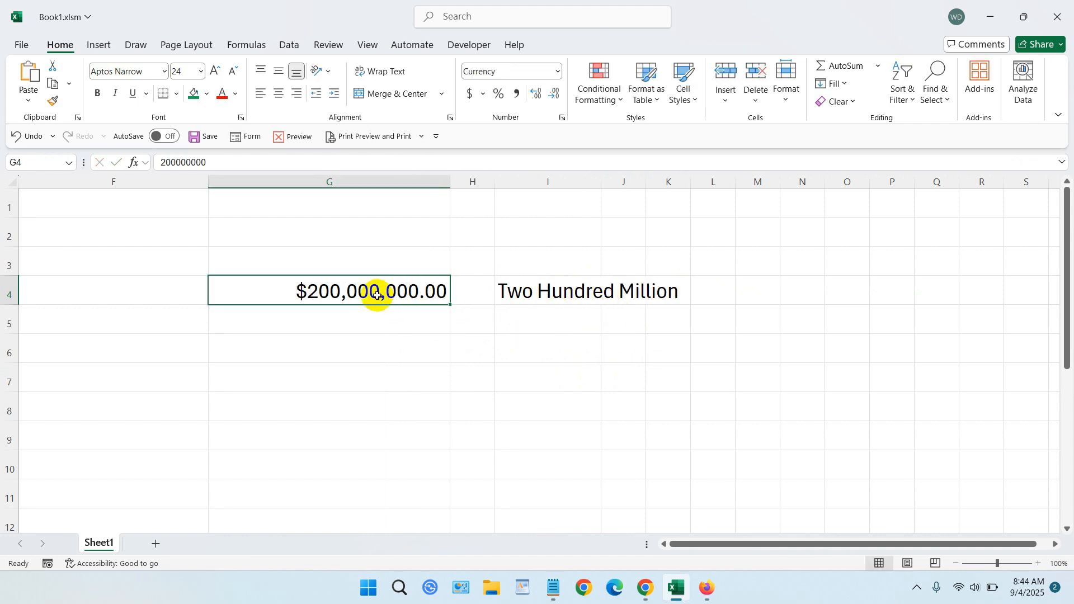
text(1)
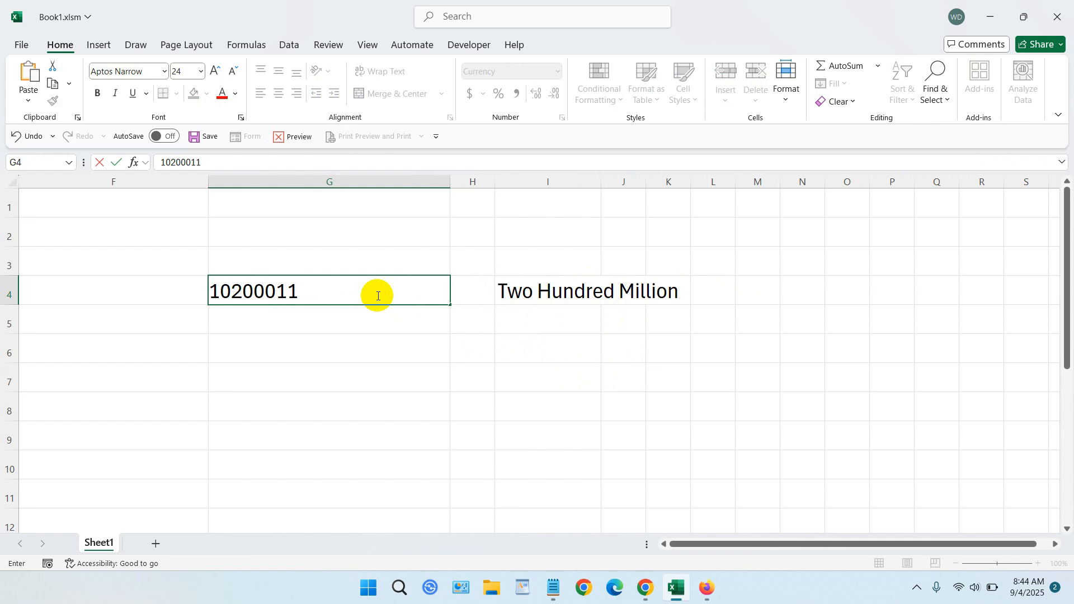
text(0,200,011)
key(Tab)
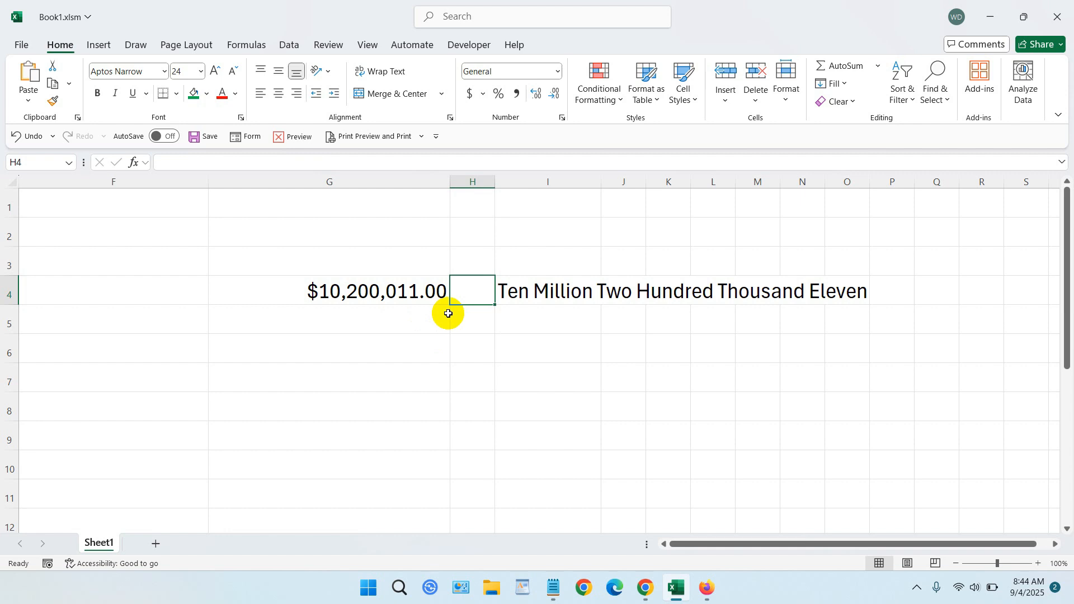
- Close the current workbook, restart Excel and create a blank workbook
click(1054, 25)
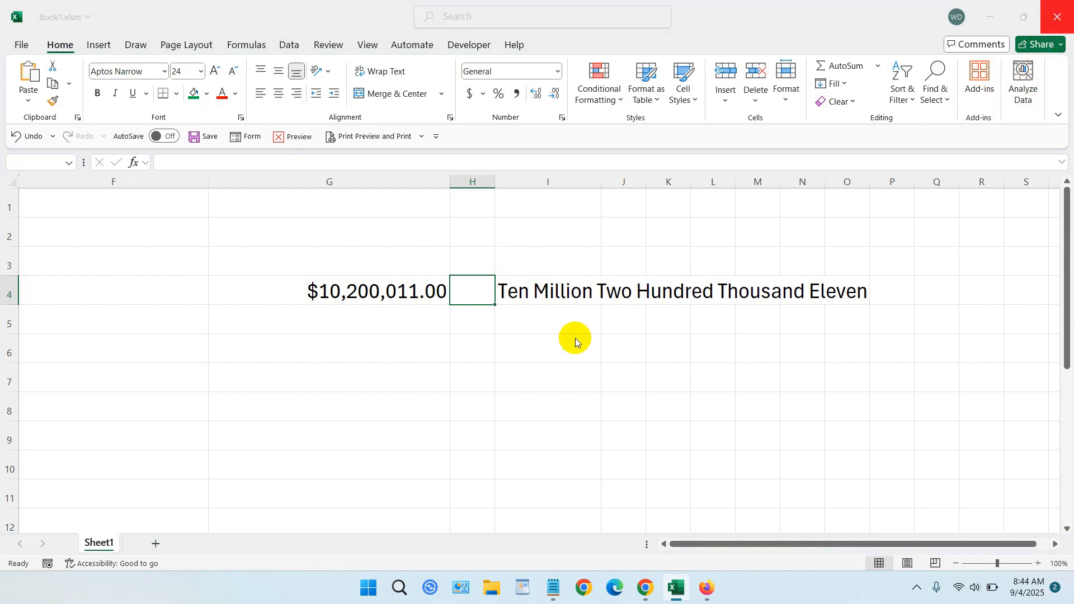
click(578, 392)
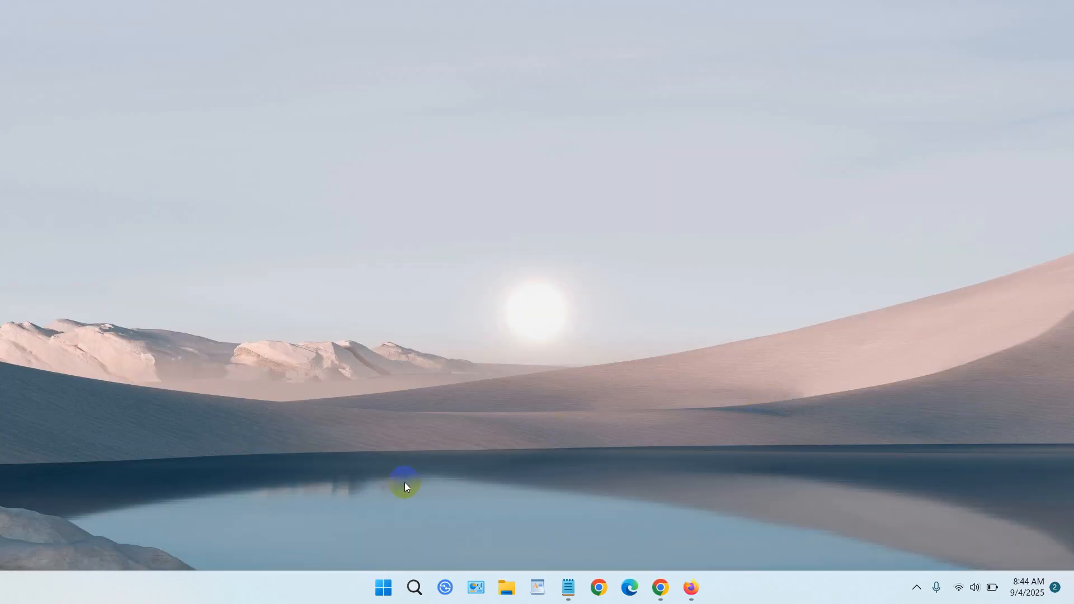
click(383, 588)
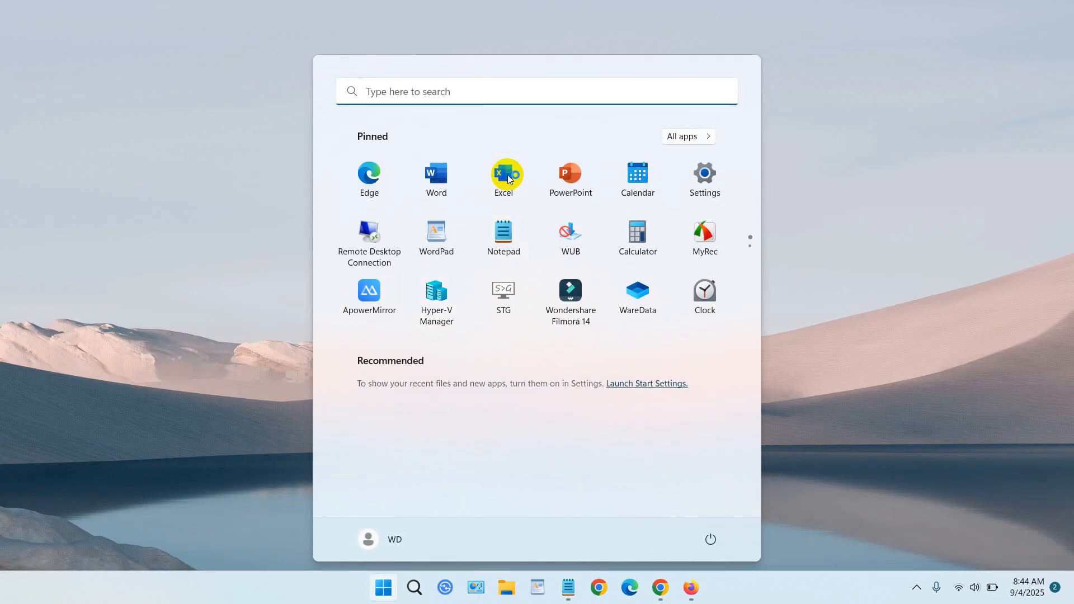
click(506, 174)
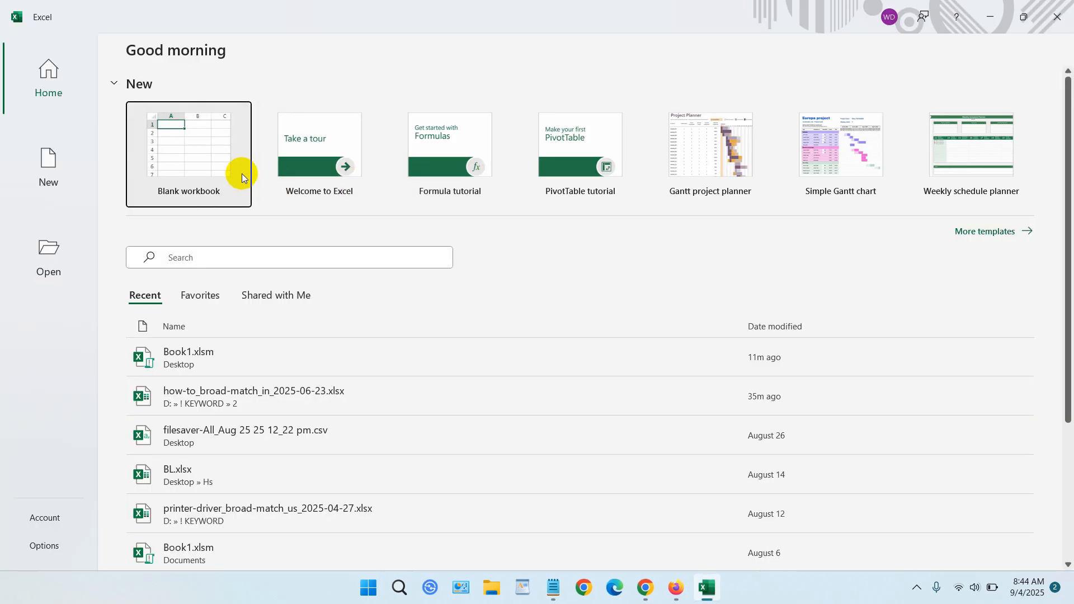
click(241, 175)
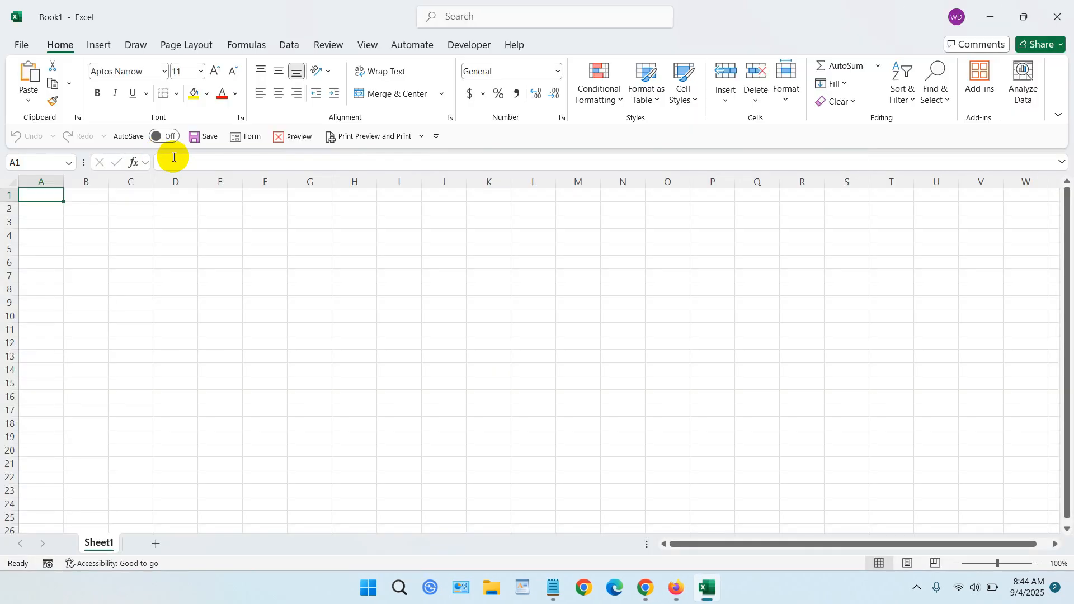
- Increase the font size of columns D through L to 28
drag(182, 183, 533, 190)
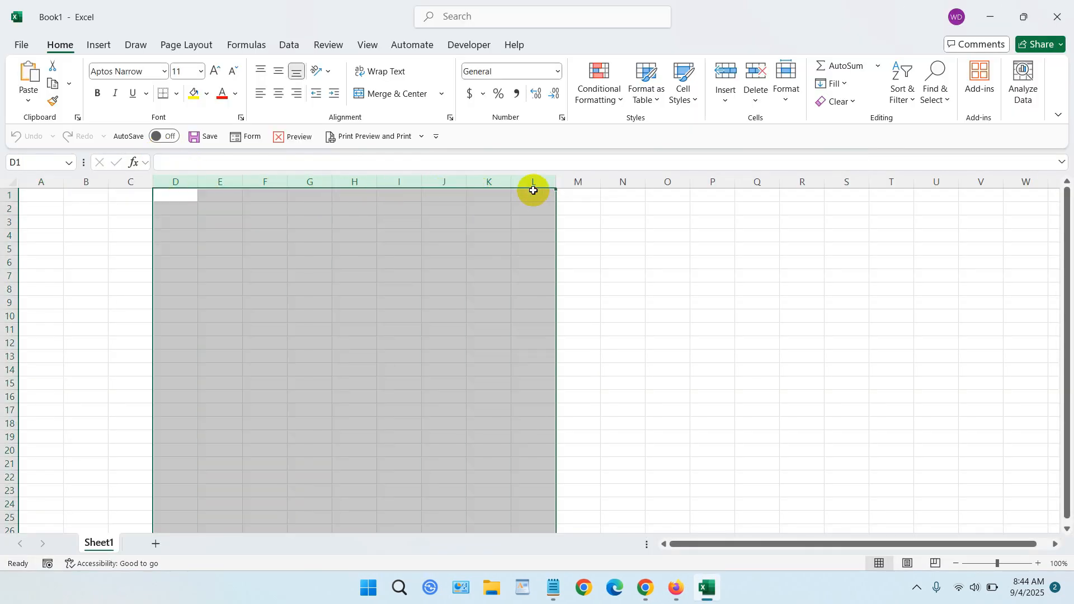
click(216, 71)
click(216, 71)
click(217, 71)
click(217, 72)
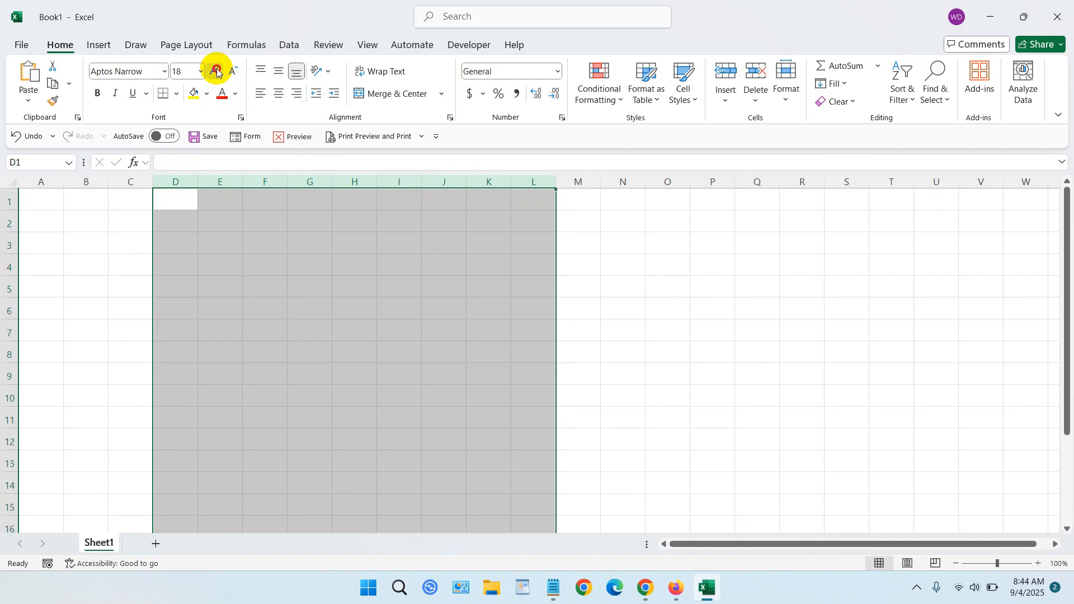
click(217, 72)
click(217, 71)
click(217, 72)
click(218, 71)
click(217, 72)
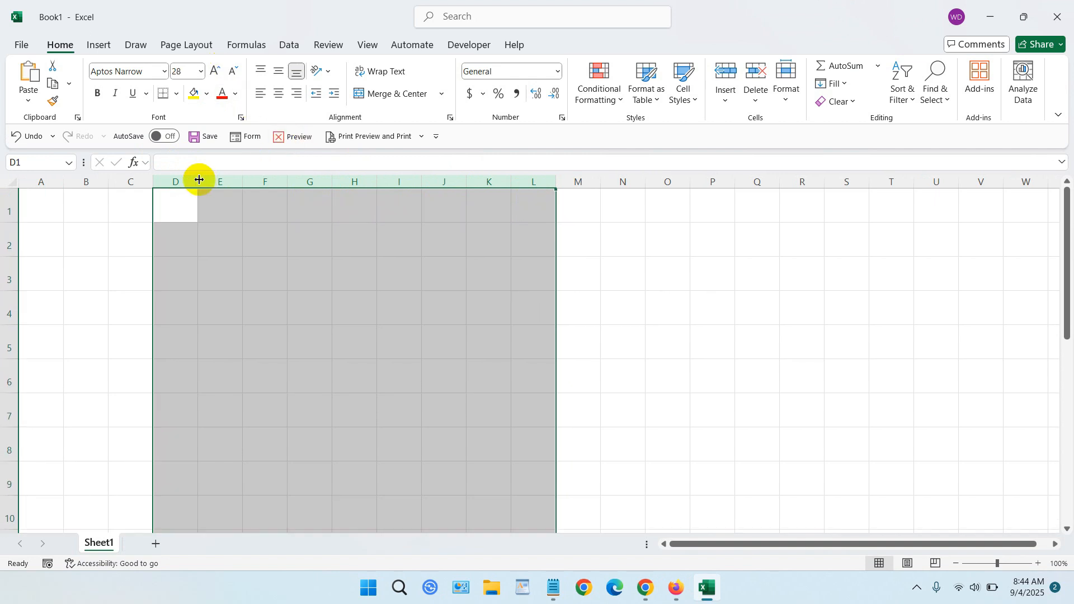
- Widen columns D through L equally to about six times their default width
drag(199, 179, 351, 191)
drag(546, 180, 613, 182)
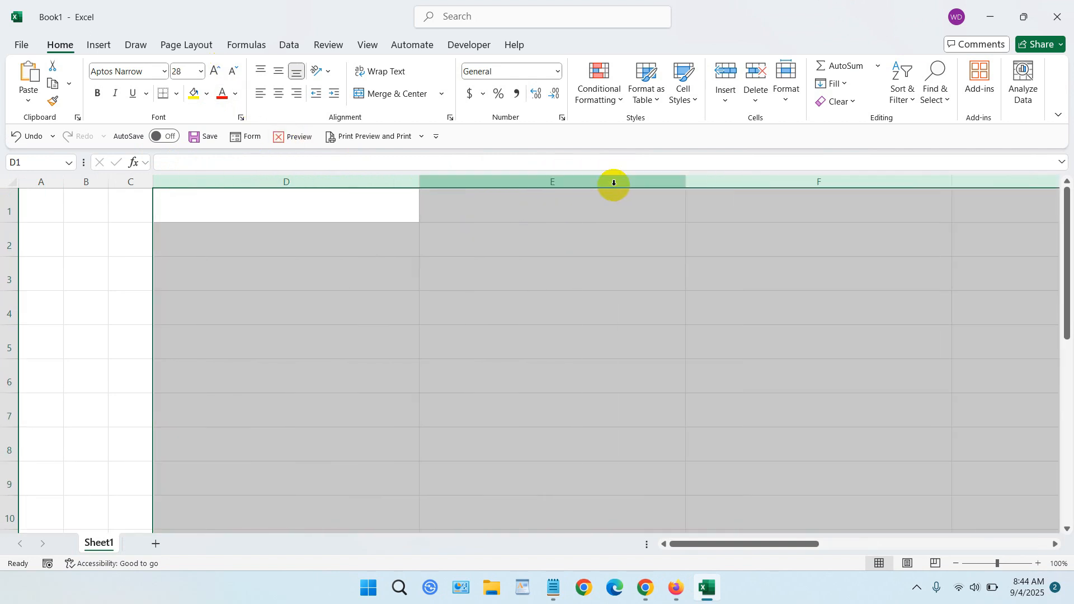
click(302, 267)
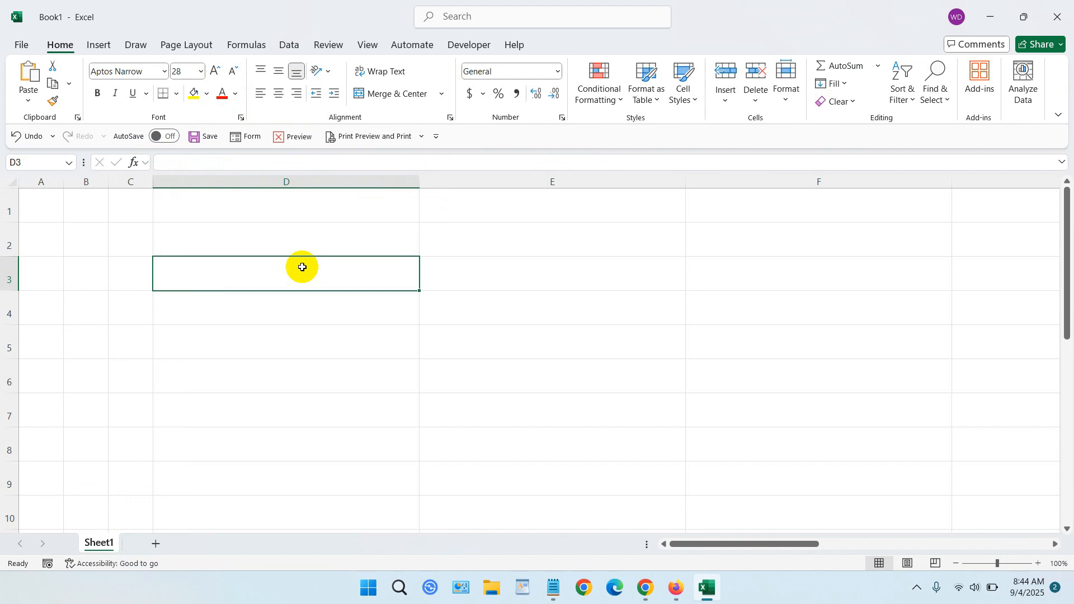
- Format column D as Currency with 2 decimal places and the $ symbol
click(321, 182)
right_click(321, 181)
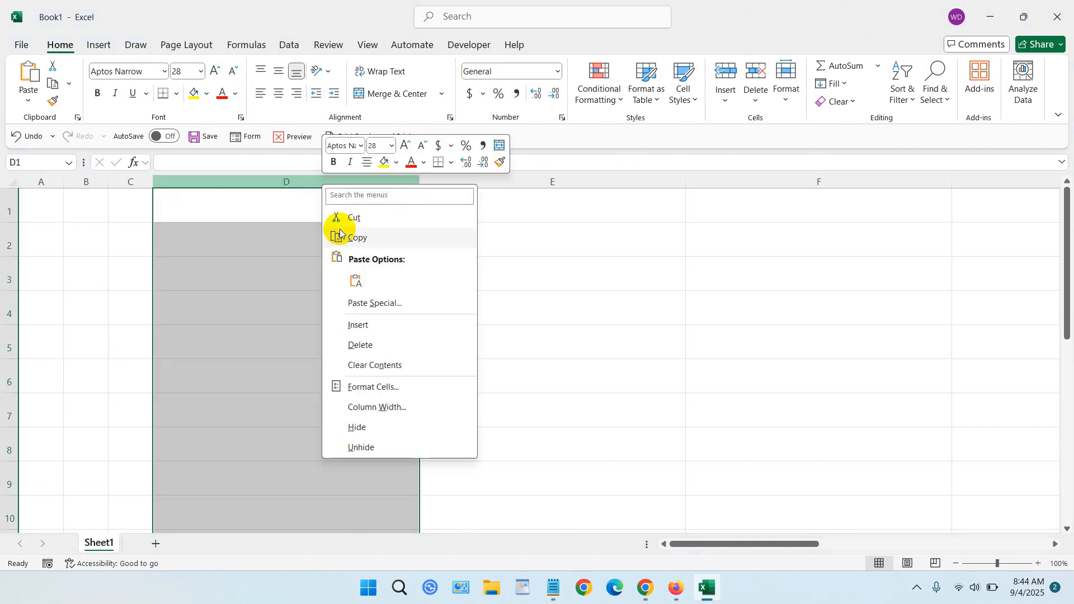
click(389, 387)
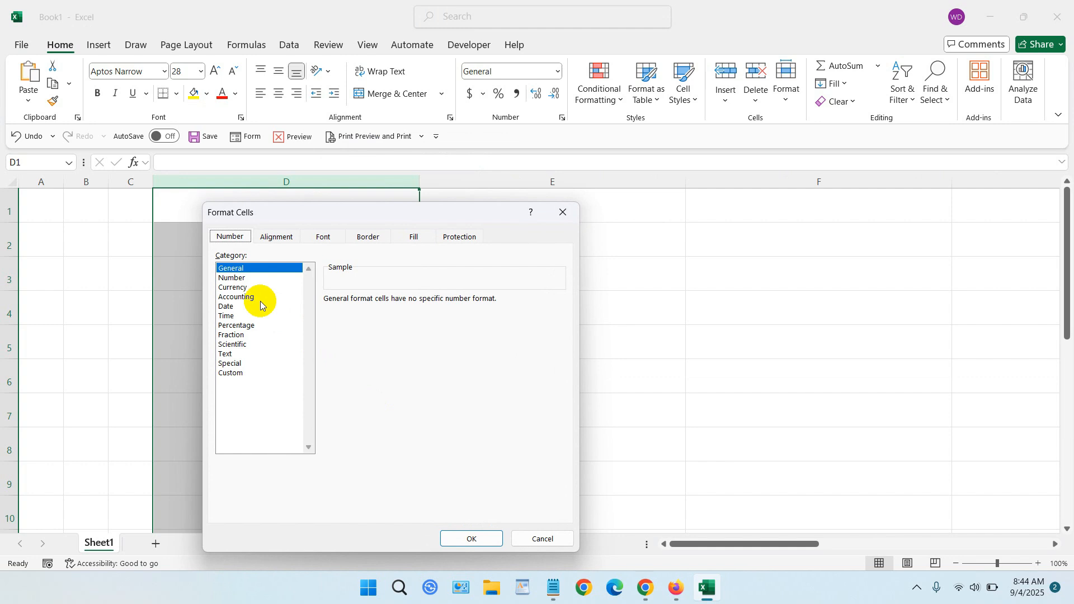
click(244, 287)
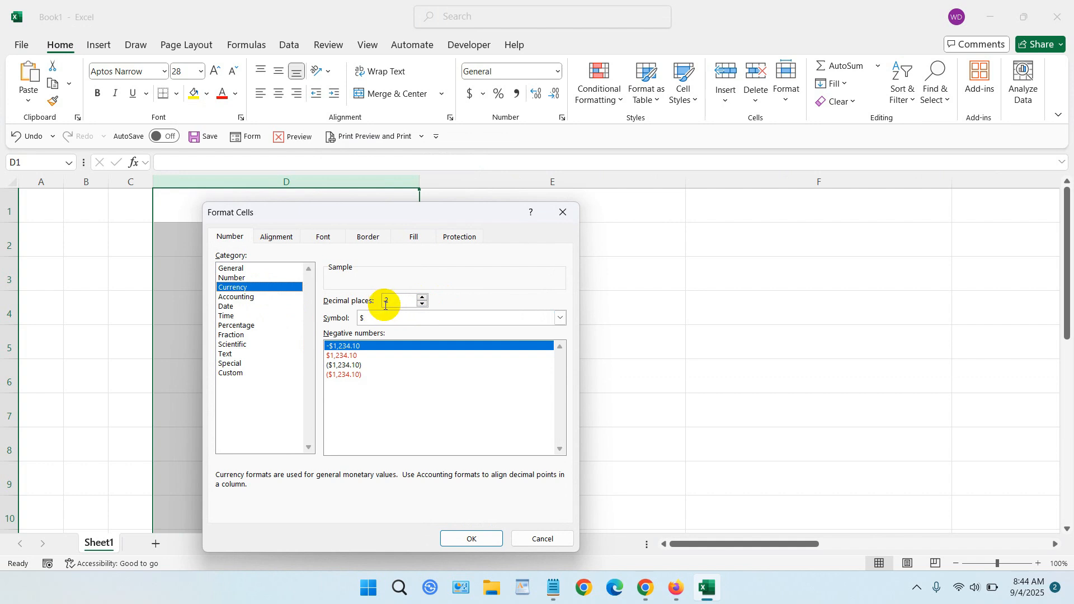
click(475, 538)
- Enter 100 as the amount in cell D2
click(323, 251)
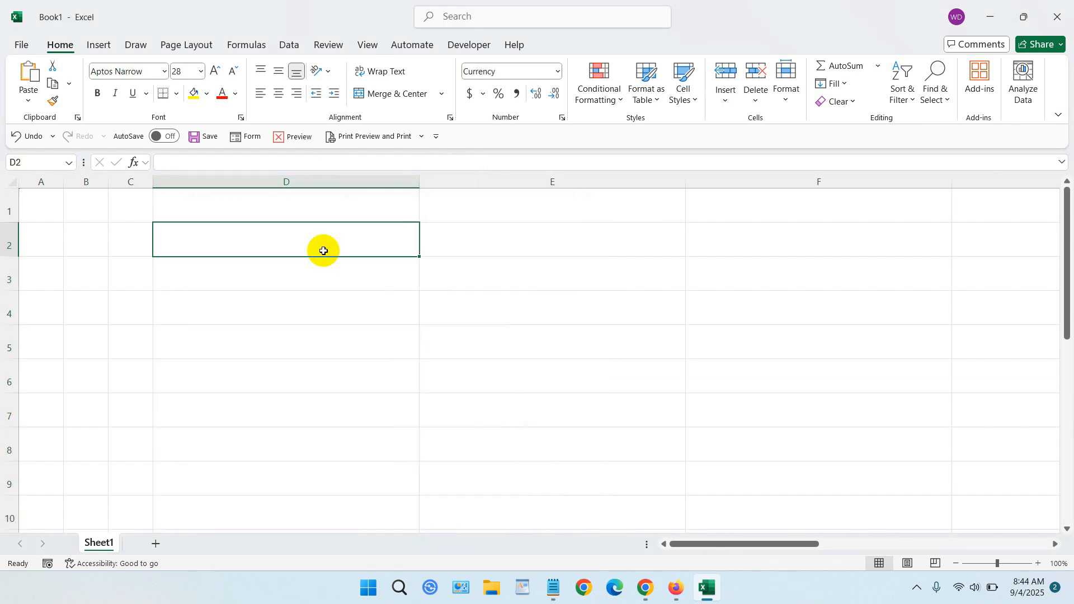
text(100)
key(Tab)
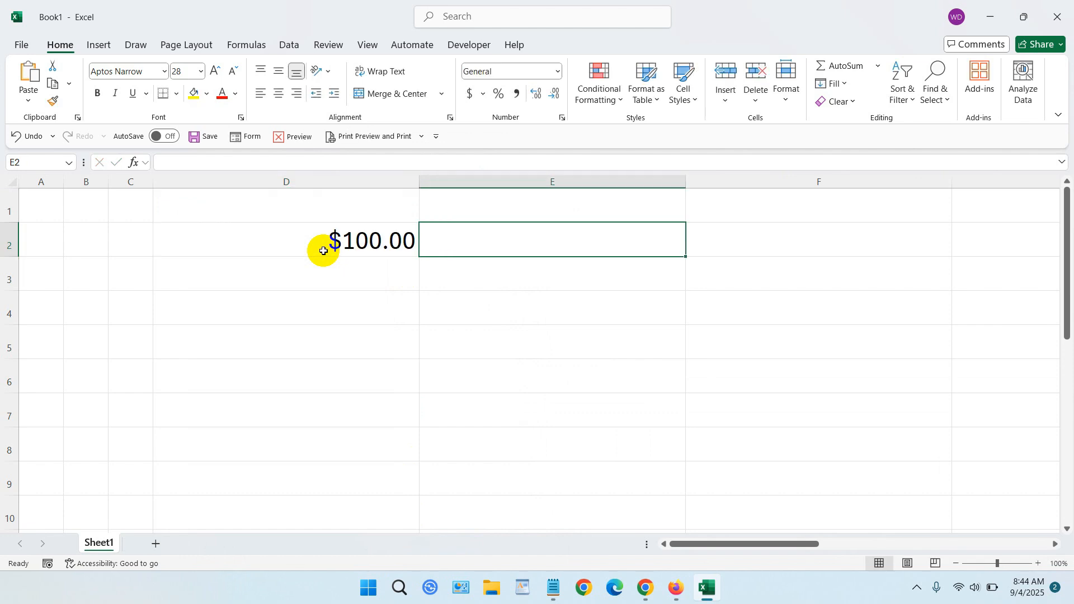
- Center the amount in cell D2 horizontally and vertically, and select the adjacent cell E2
click(322, 250)
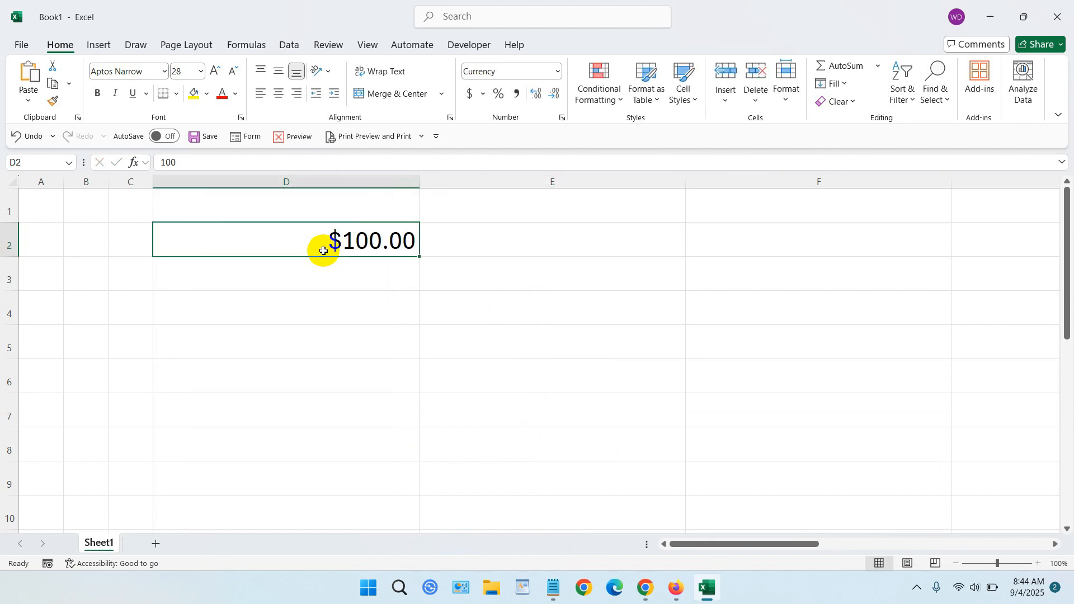
click(277, 94)
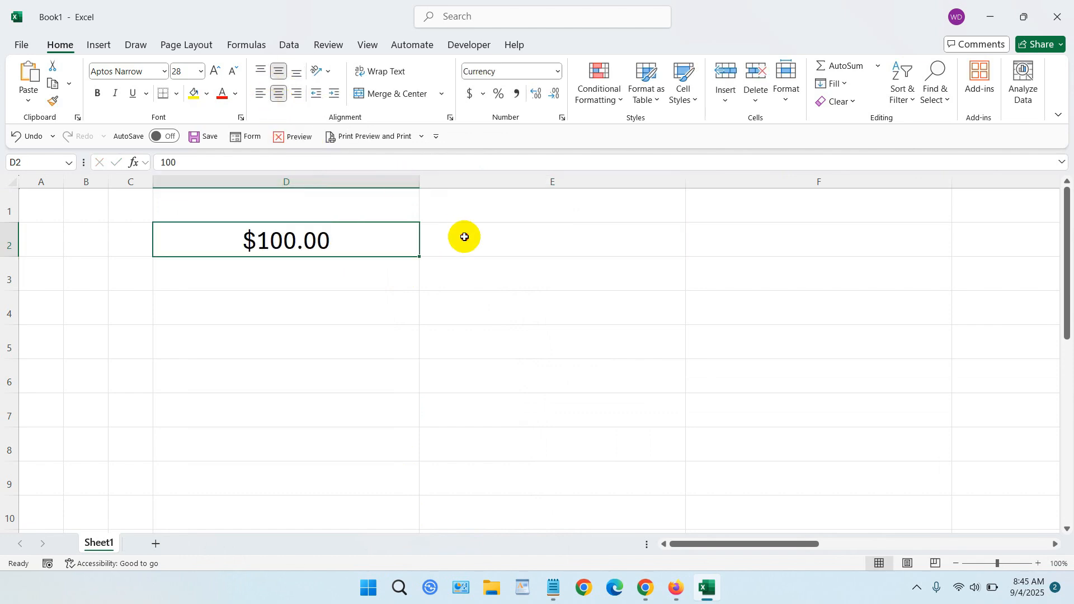
click(534, 241)
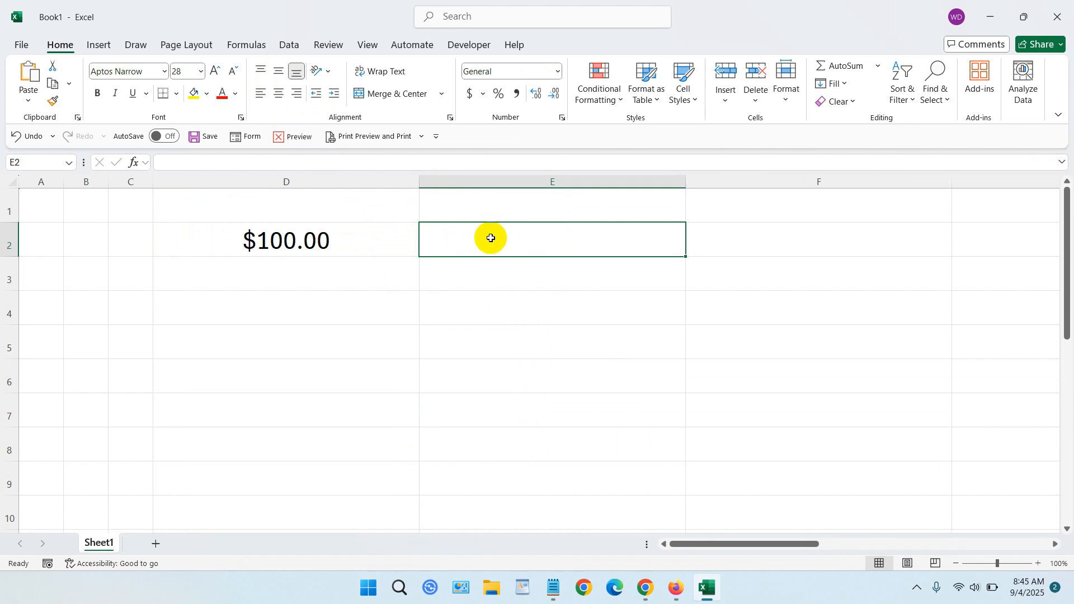
click(314, 240)
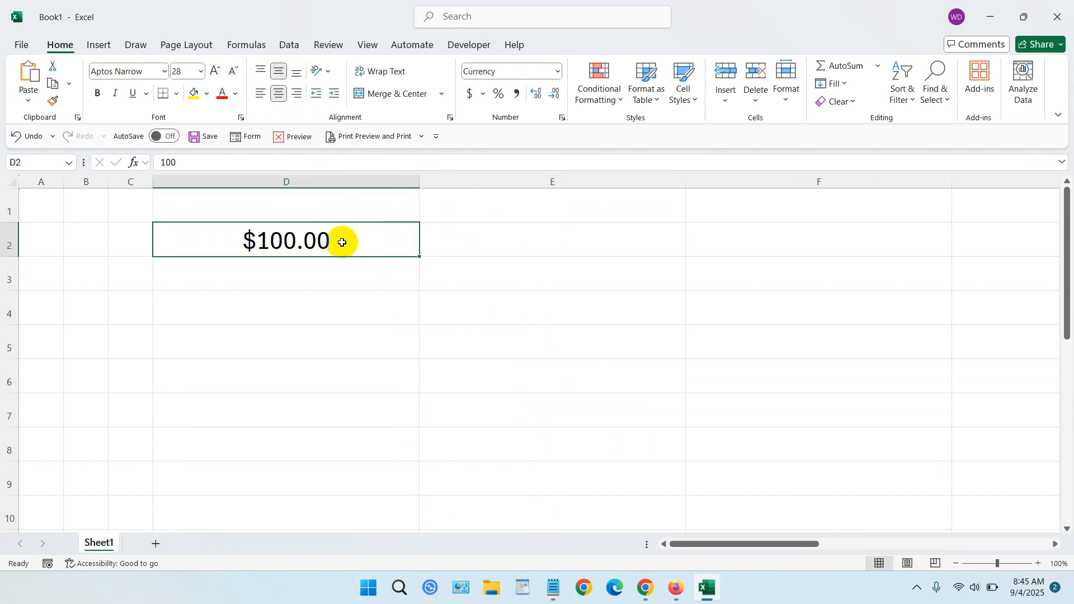
click(477, 237)
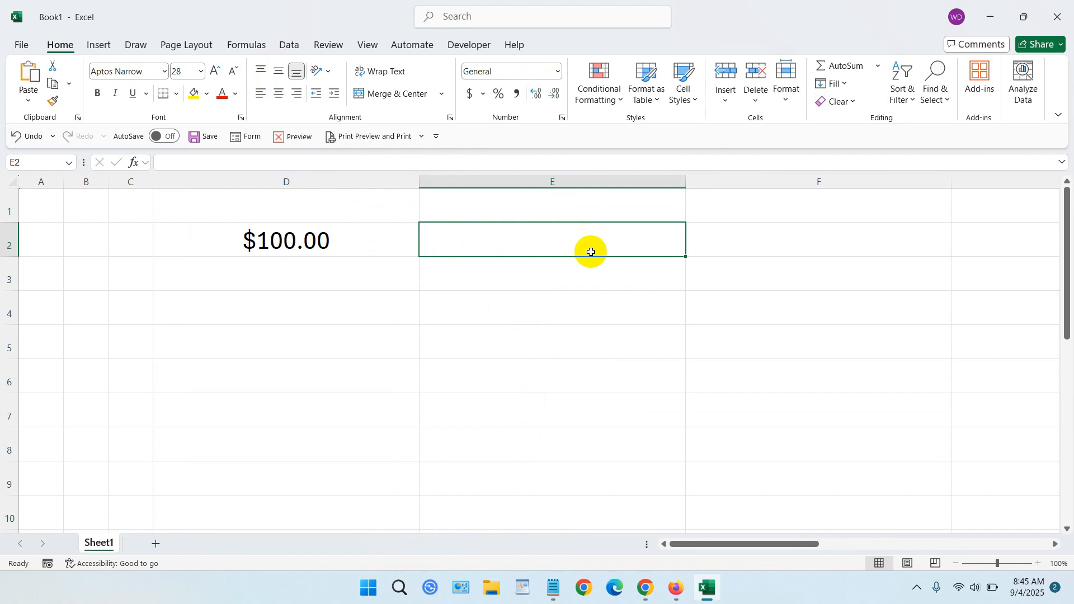
- Open the VBA code view for Sheet1 and insert a new module
right_click(101, 545)
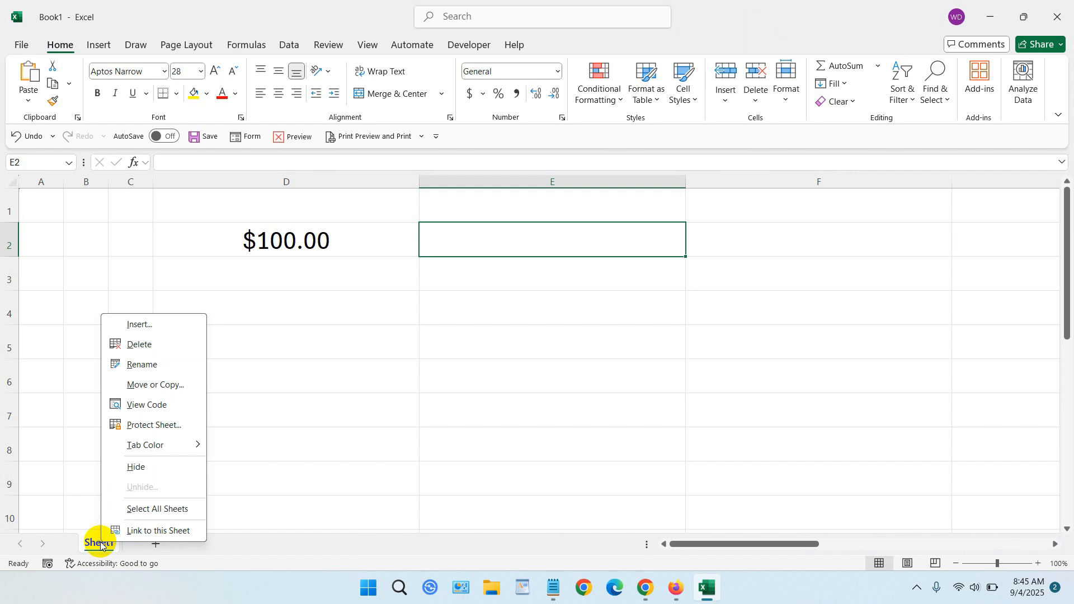
click(156, 409)
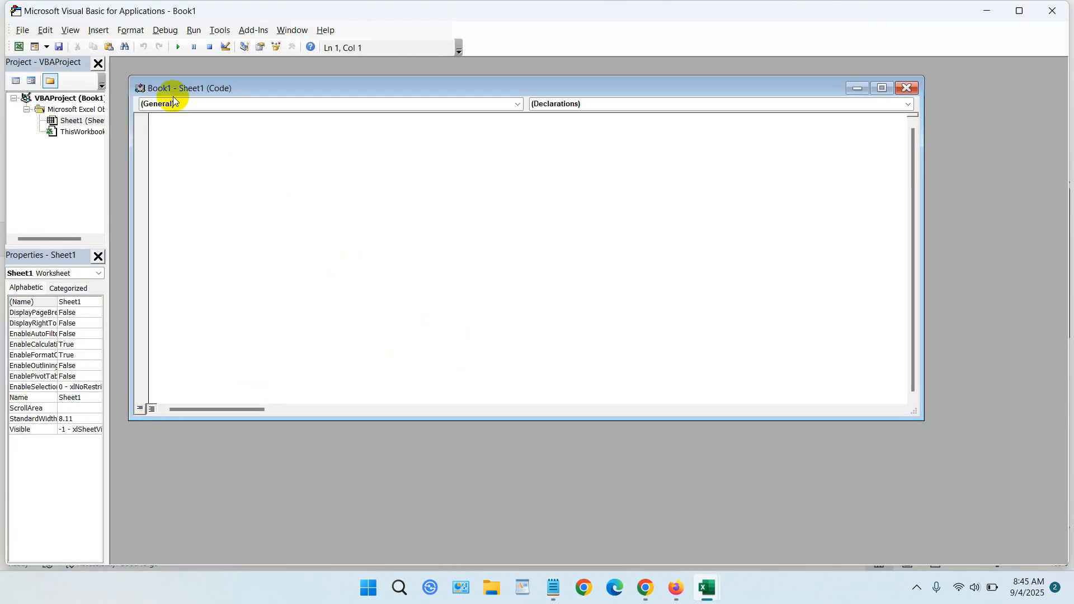
click(100, 30)
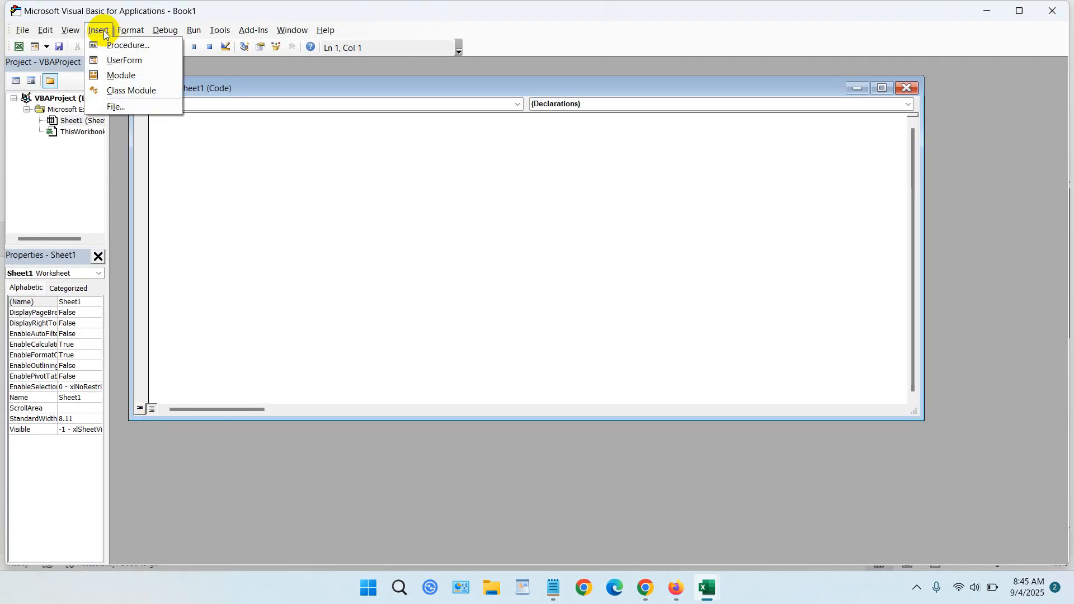
click(121, 78)
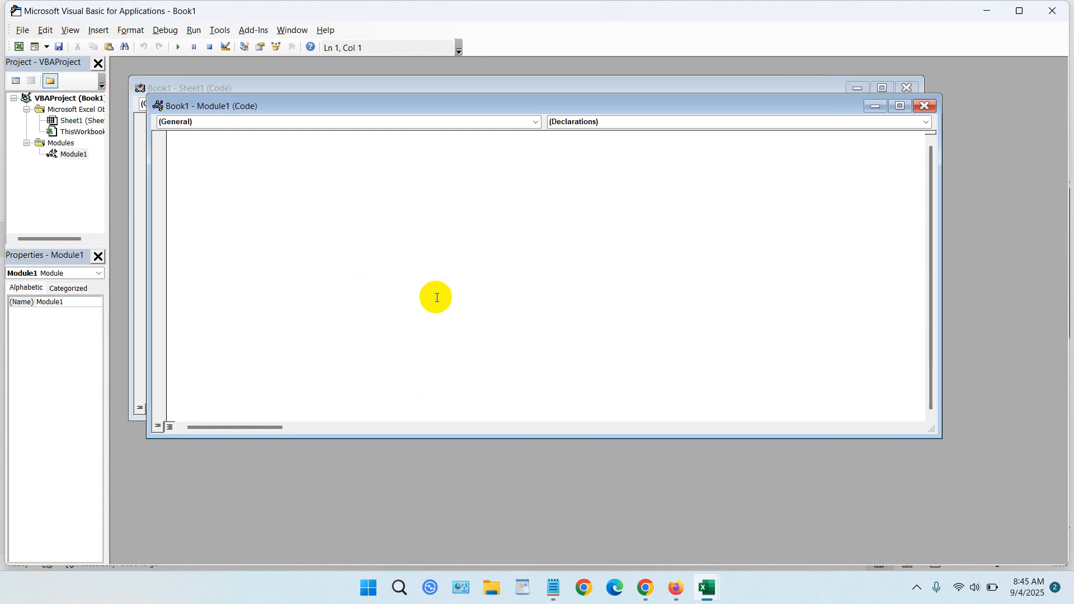
- Switch to Notepad and copy the entire NumberToWords VBA code
click(554, 587)
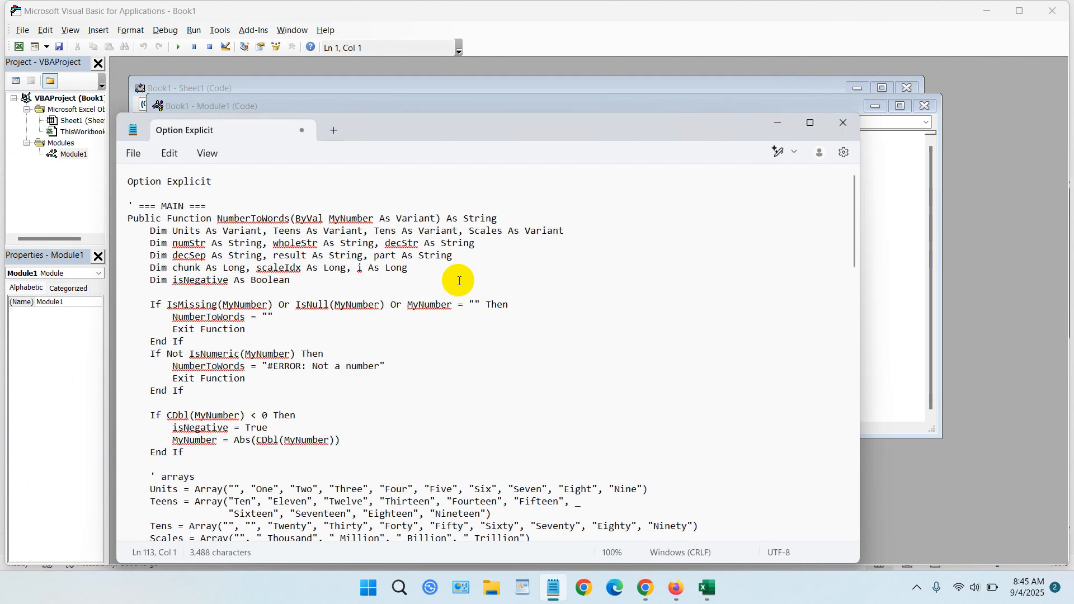
click(447, 271)
key(ctrl+a)
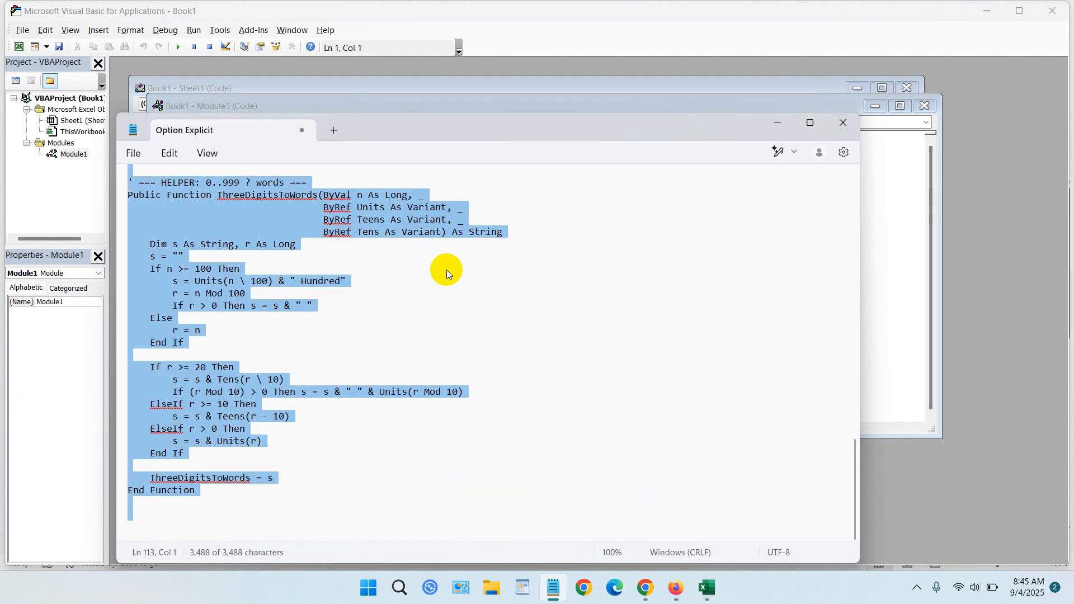
right_click(257, 223)
click(314, 297)
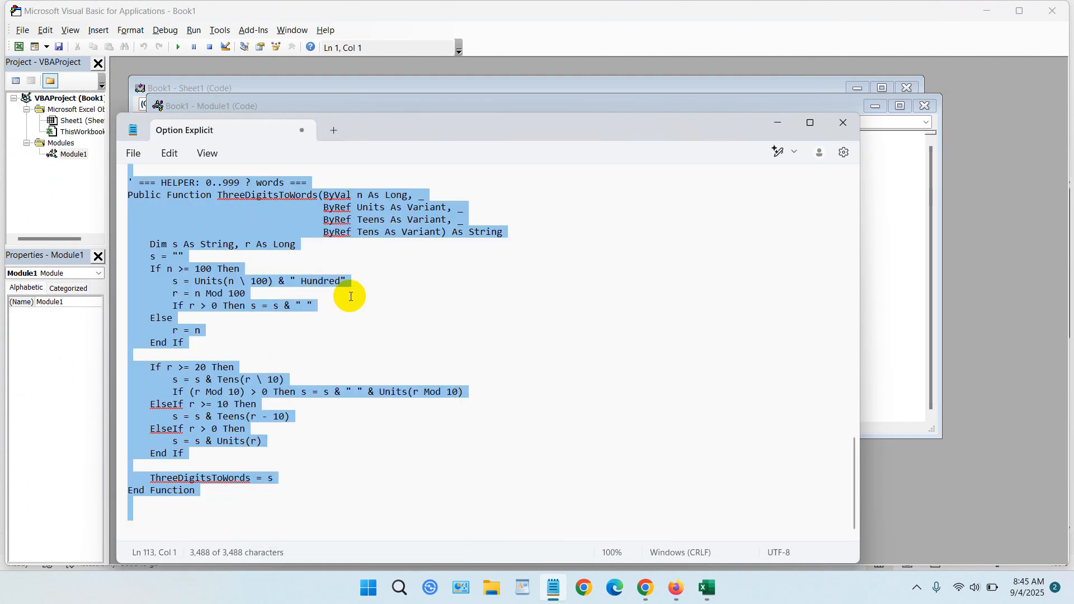
- Minimize Notepad and paste the copied VBA code into the empty Module1 code window
click(781, 125)
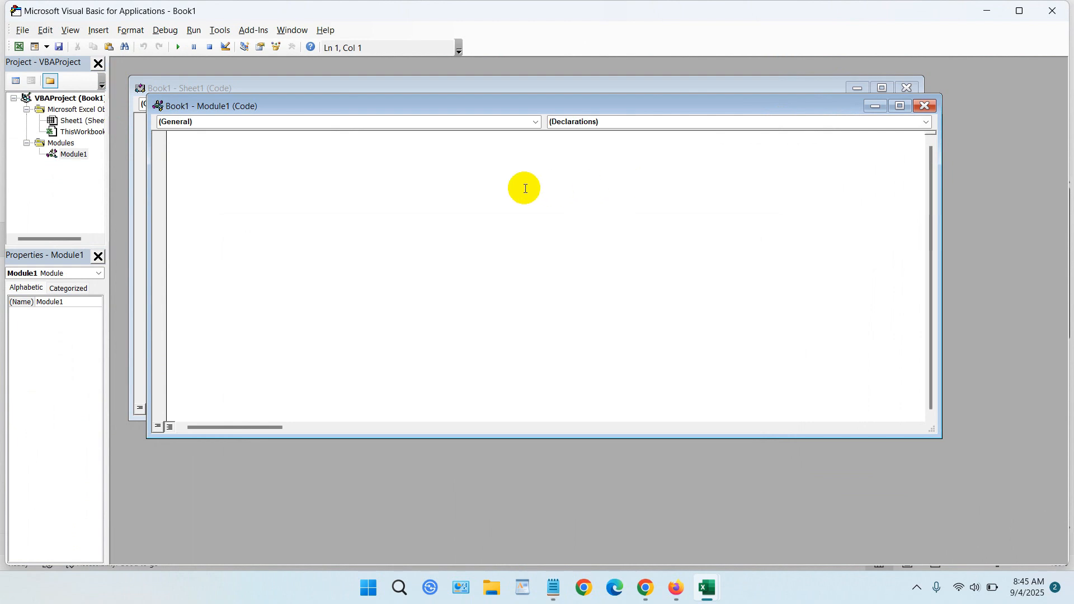
right_click(417, 177)
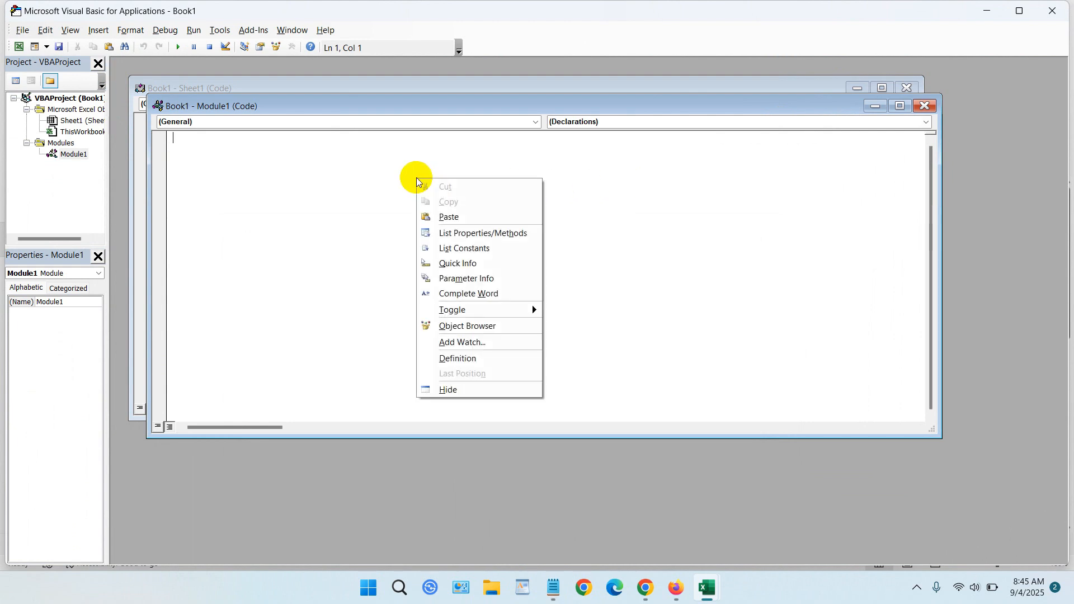
click(449, 216)
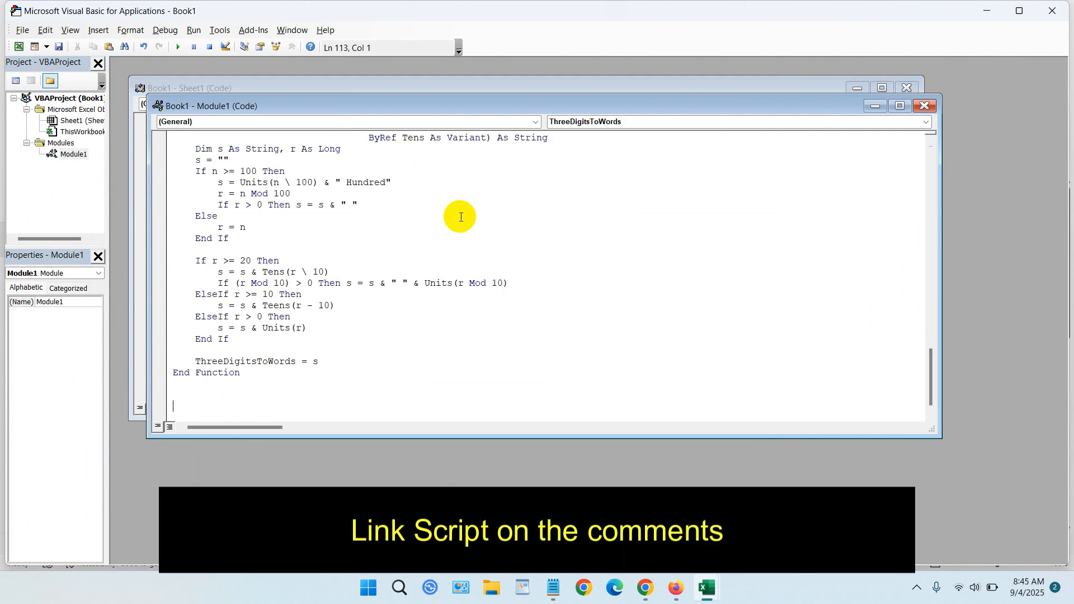
- Review the pasted code in Module1 from the ThreeDigitsToWords helper back to the start of the NumberToWords function
scroll(568, 268, up, 10)
scroll(569, 267, up, 15)
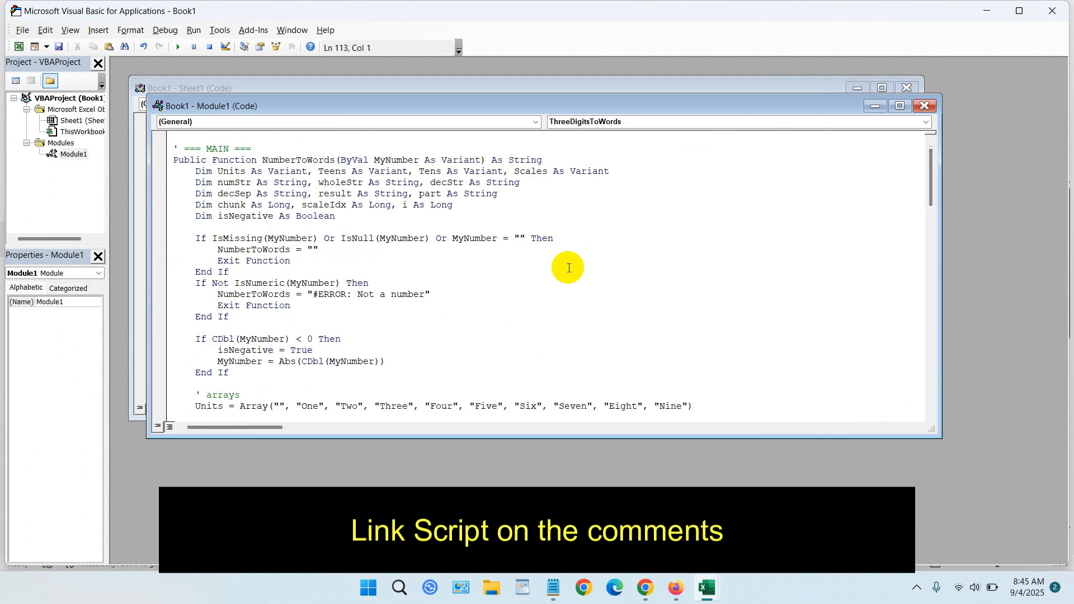
scroll(568, 267, down, 4)
scroll(569, 268, down, 20)
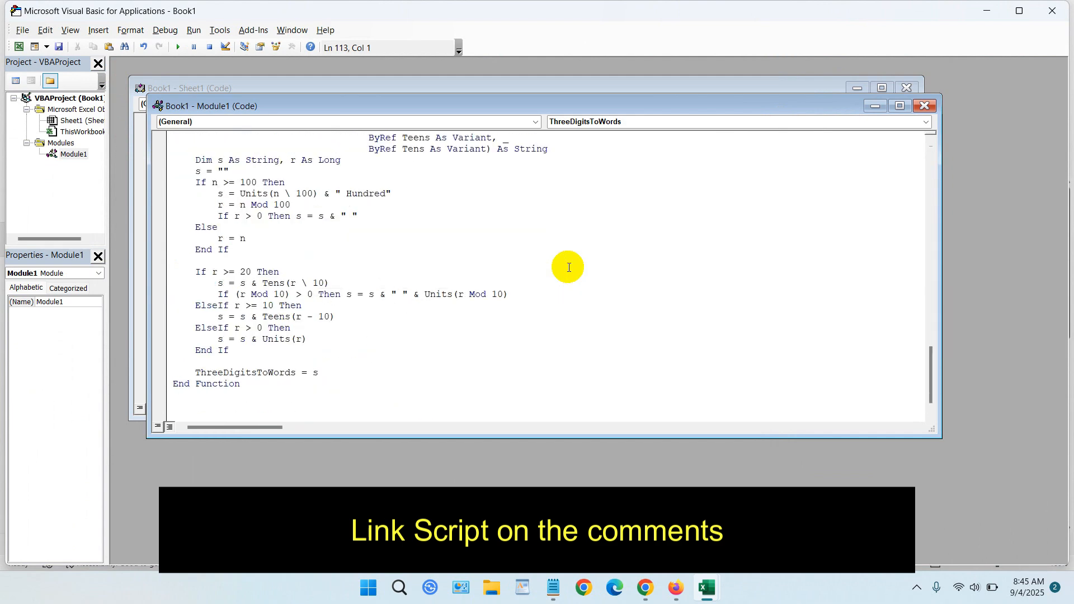
scroll(568, 267, up, 20)
scroll(568, 267, up, 10)
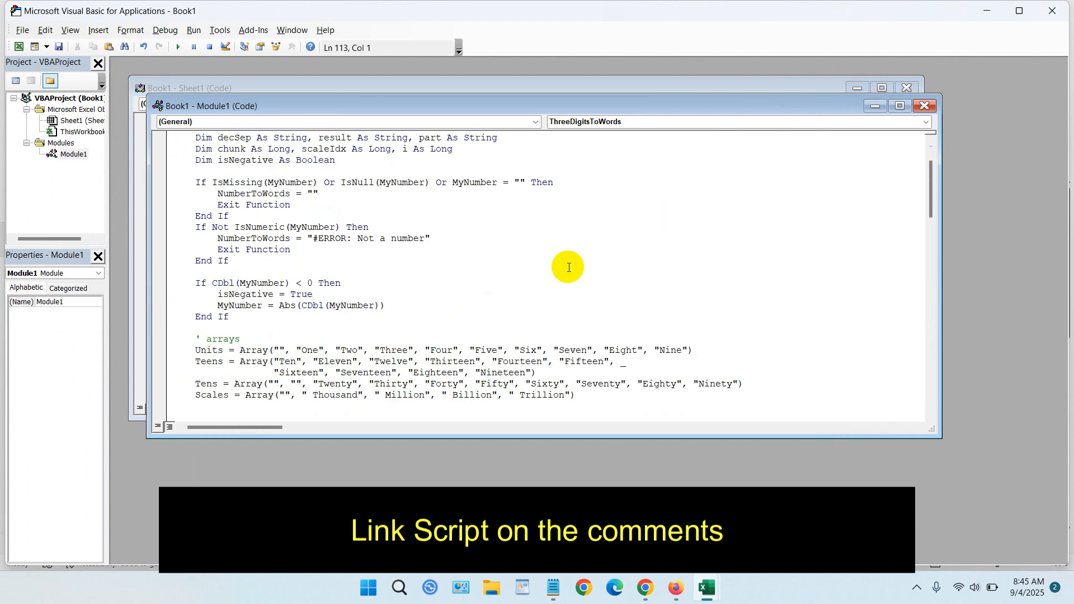
scroll(568, 267, down, 13)
scroll(568, 267, up, 15)
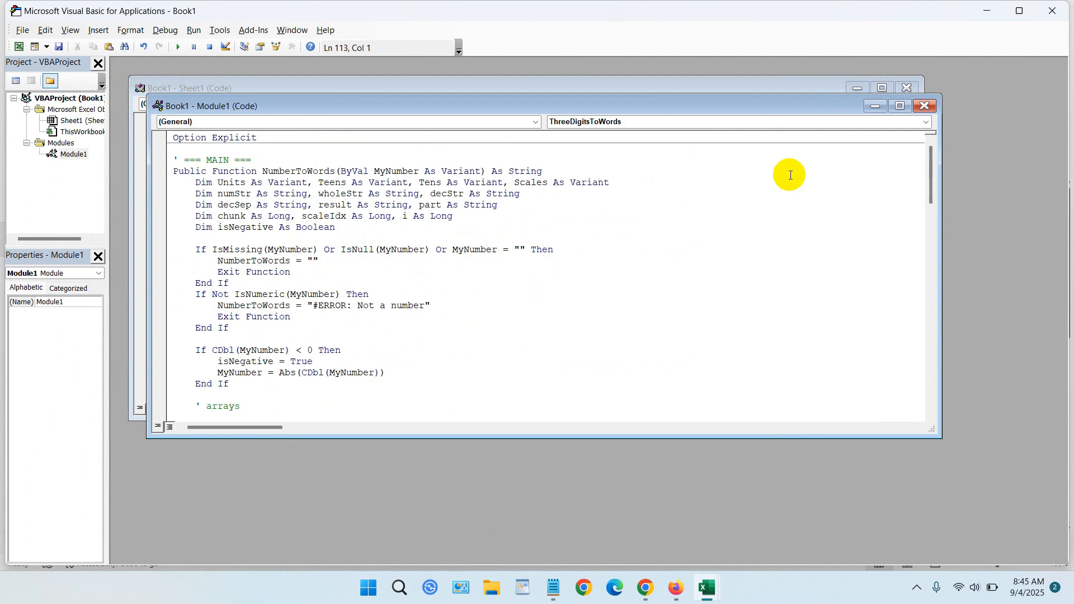
- Close the Module1 and Sheet1 code windows
click(923, 106)
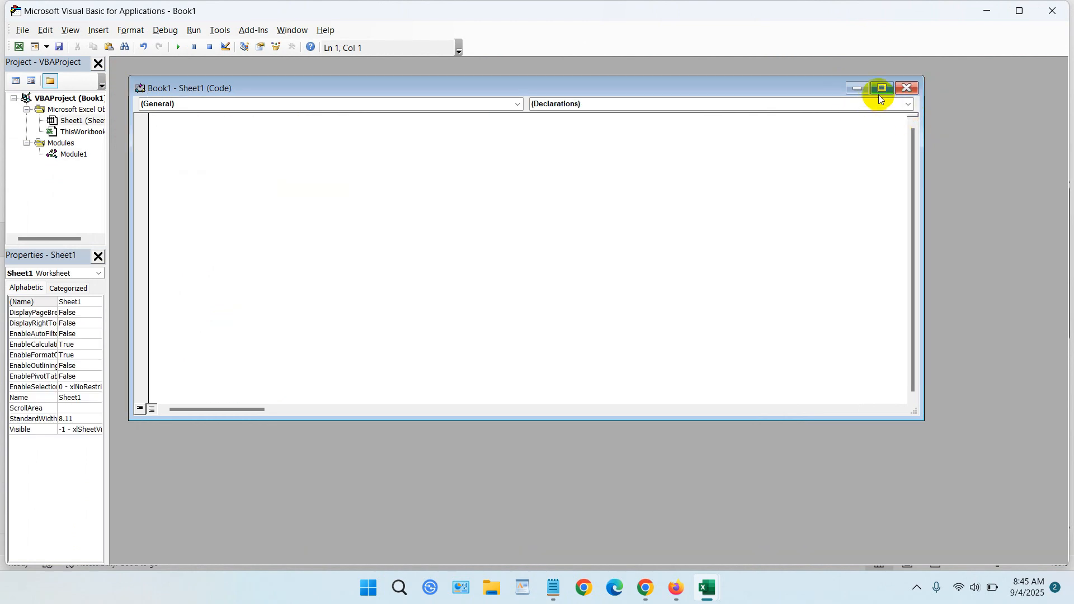
click(906, 88)
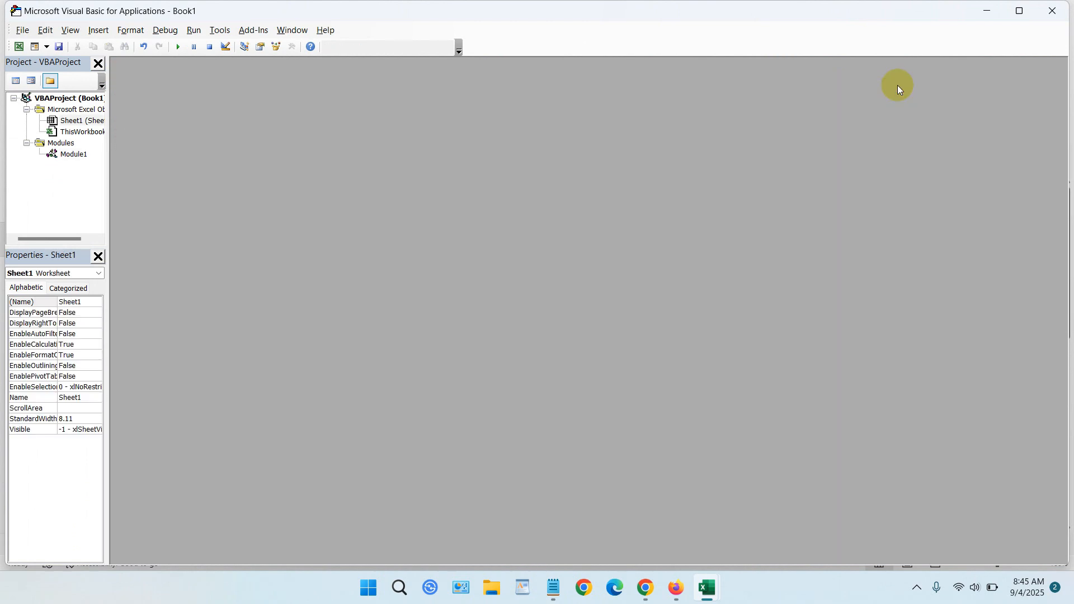
- Start saving the workbook and set its file type to Excel Macro-Enabled Workbook (*.xlsm)
click(59, 46)
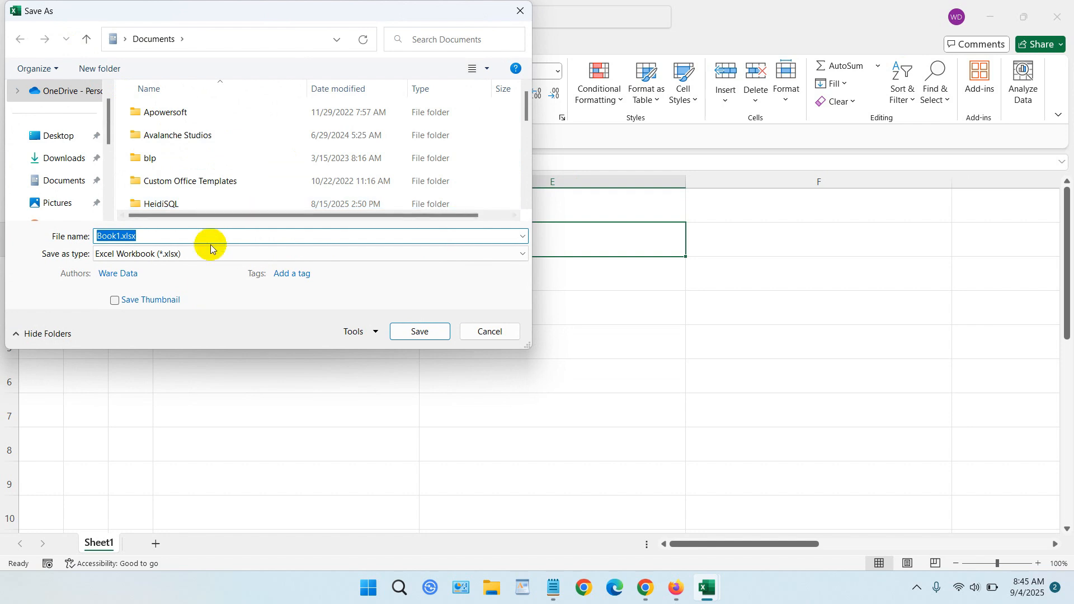
click(207, 253)
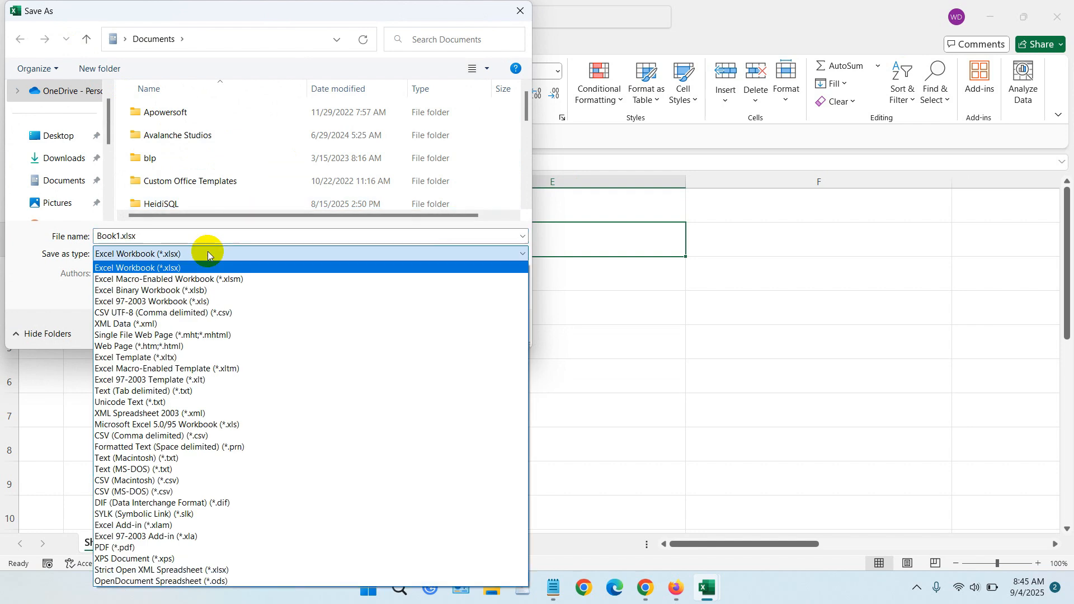
click(207, 253)
click(207, 253)
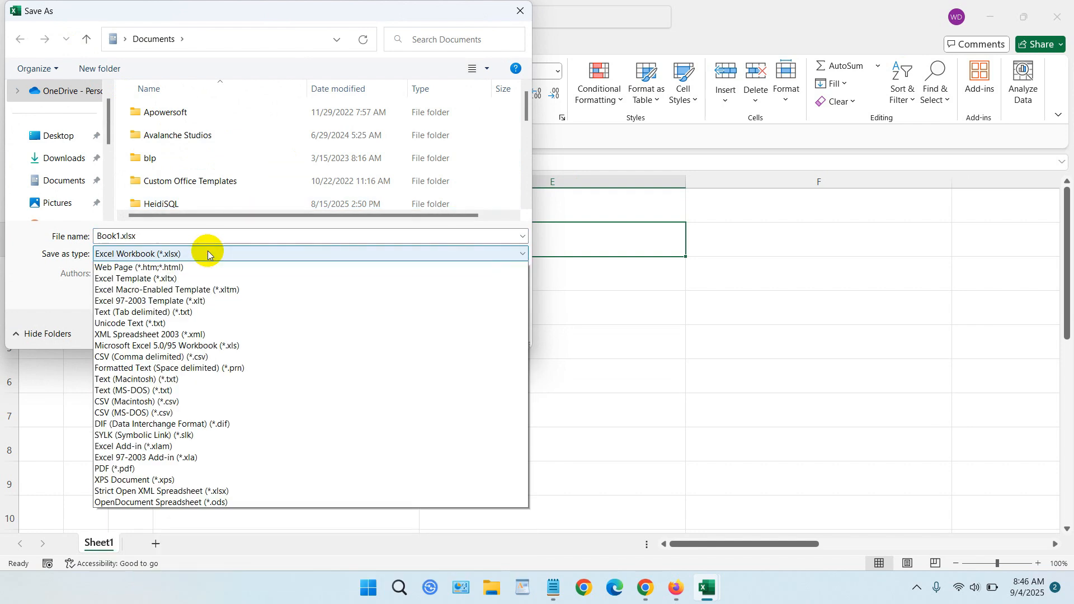
click(207, 254)
click(207, 254)
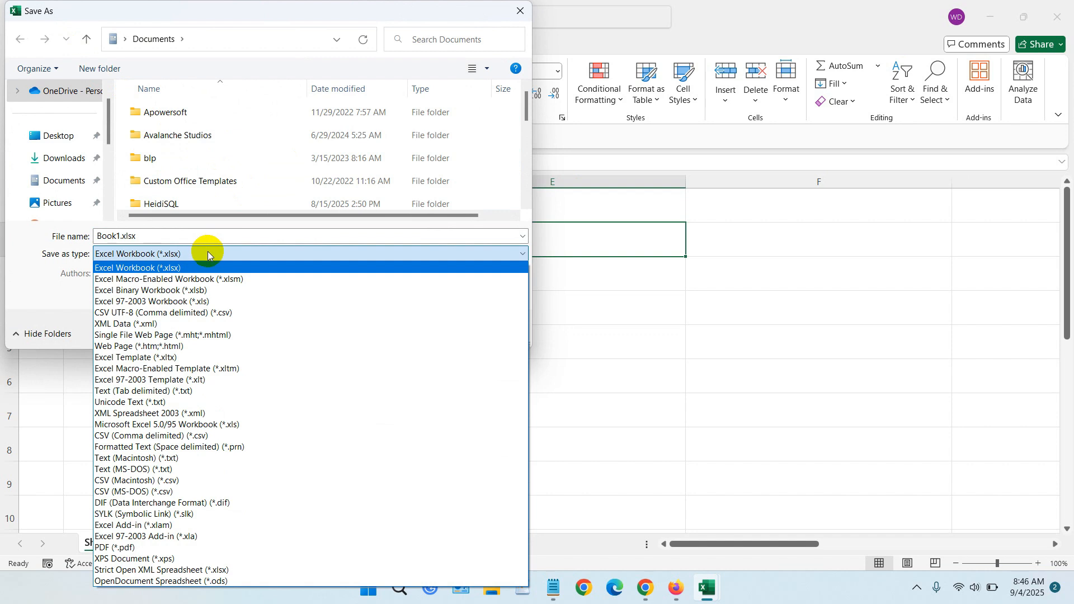
click(214, 279)
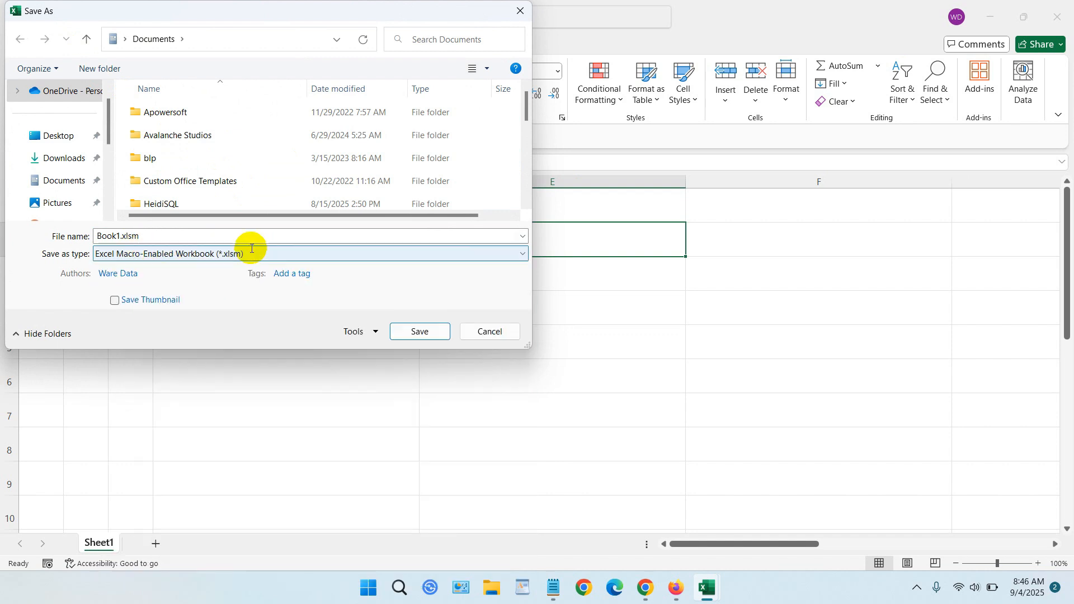
- Name the file Number to Word.xlsm, save it in Documents, and close the VBA editor
double_click(121, 236)
double_click(115, 235)
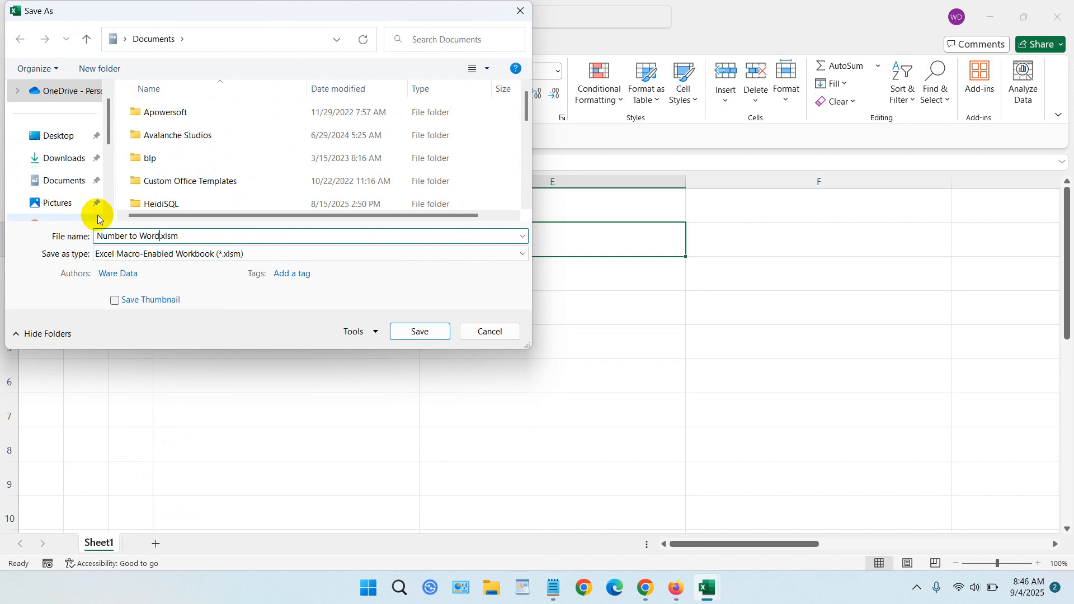
drag(194, 237, 173, 237)
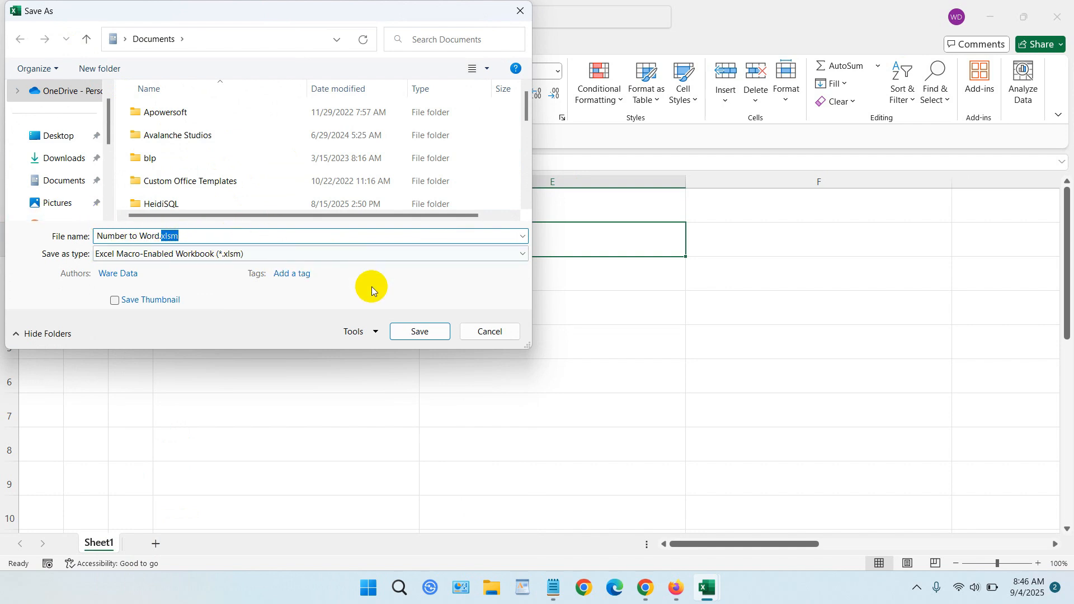
click(418, 332)
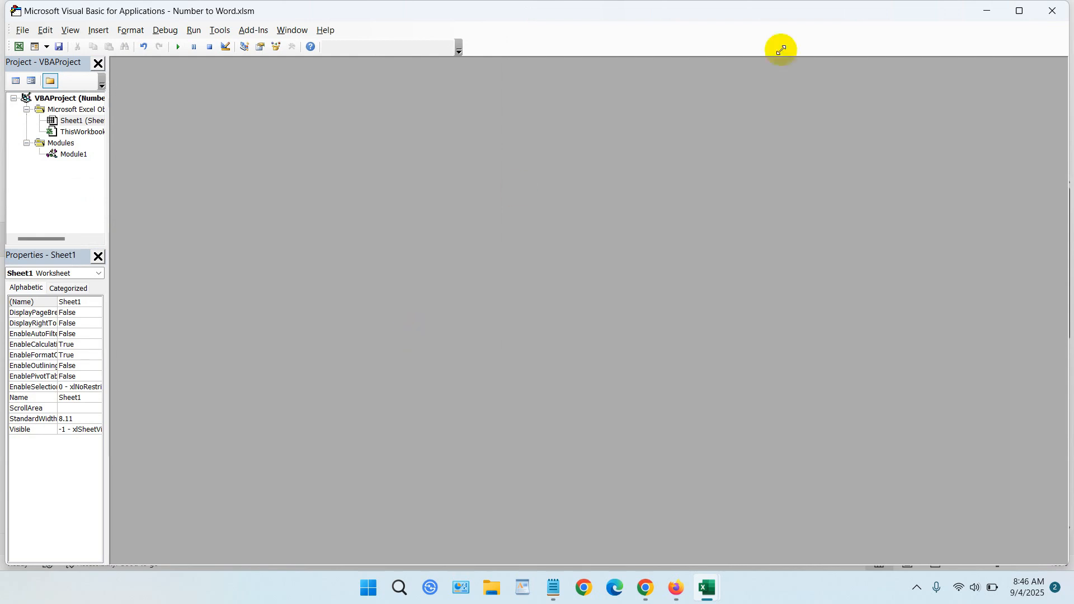
click(1056, 14)
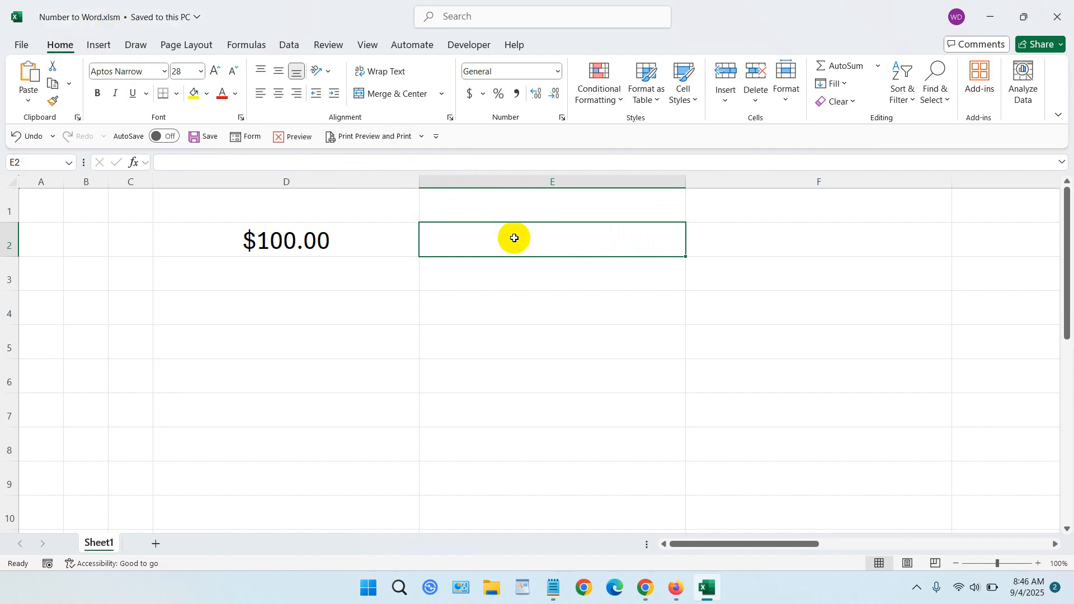
- Enter the formula =NumberToWords(D2) in cell E2
text(=numbe)
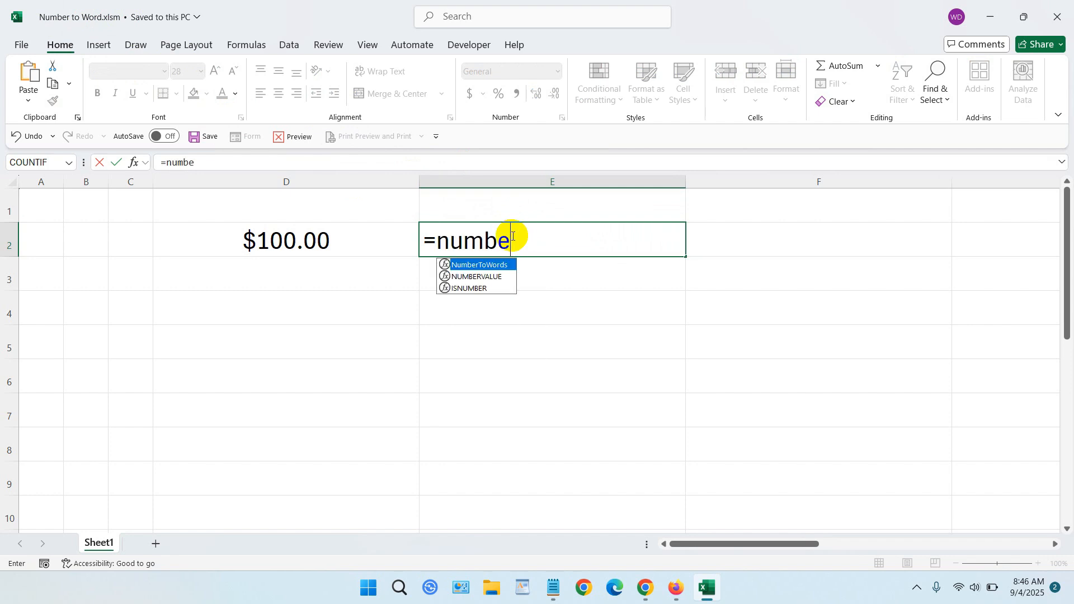
key(Tab)
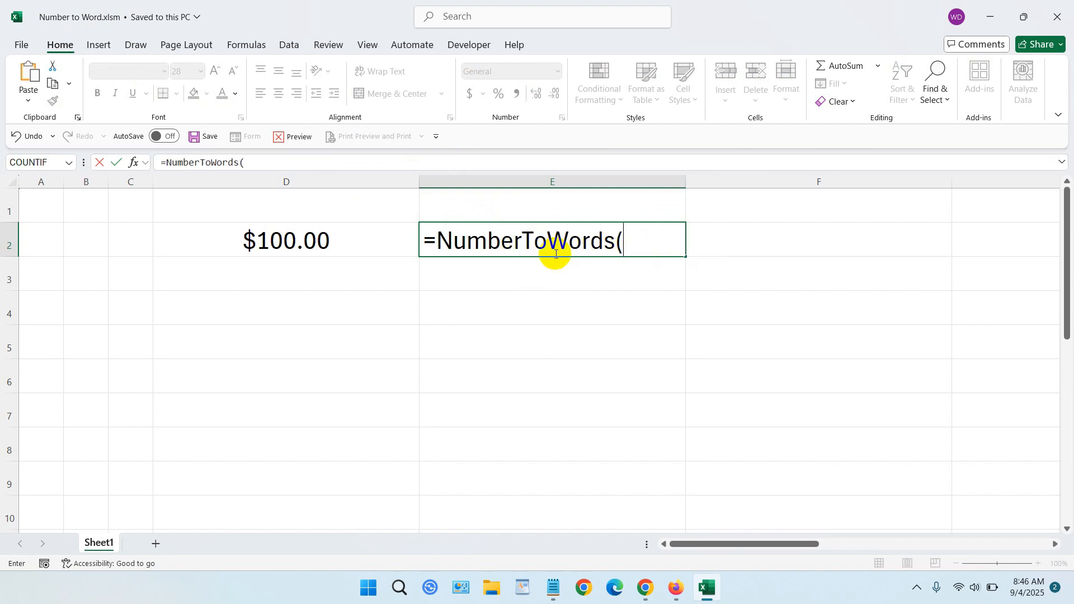
click(308, 239)
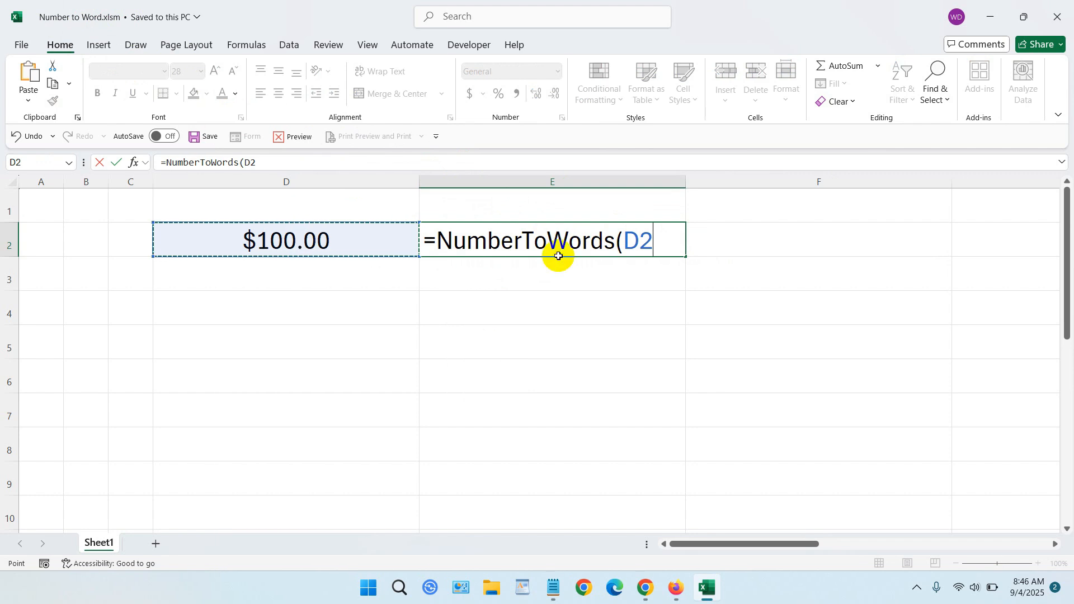
click(720, 249)
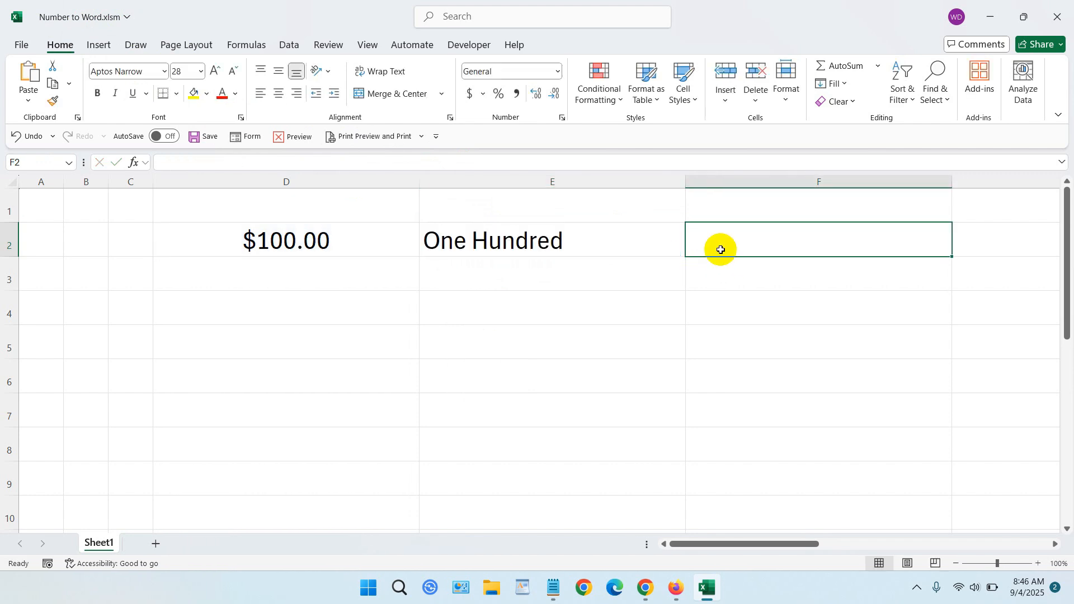
- Enter 200 as the next amount in cell D3
click(486, 233)
click(305, 271)
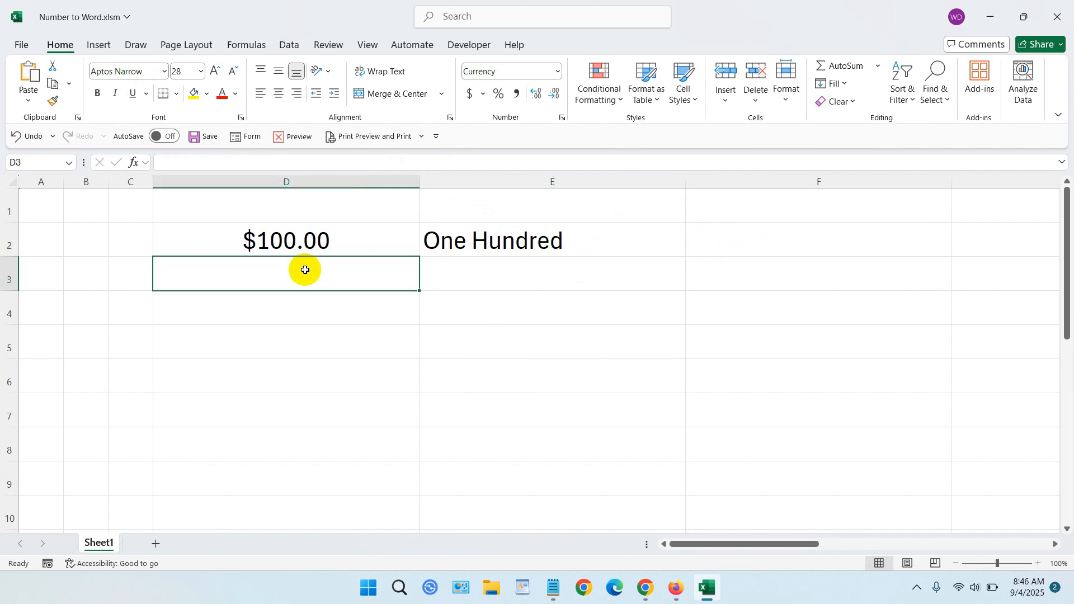
text(200)
key(Tab)
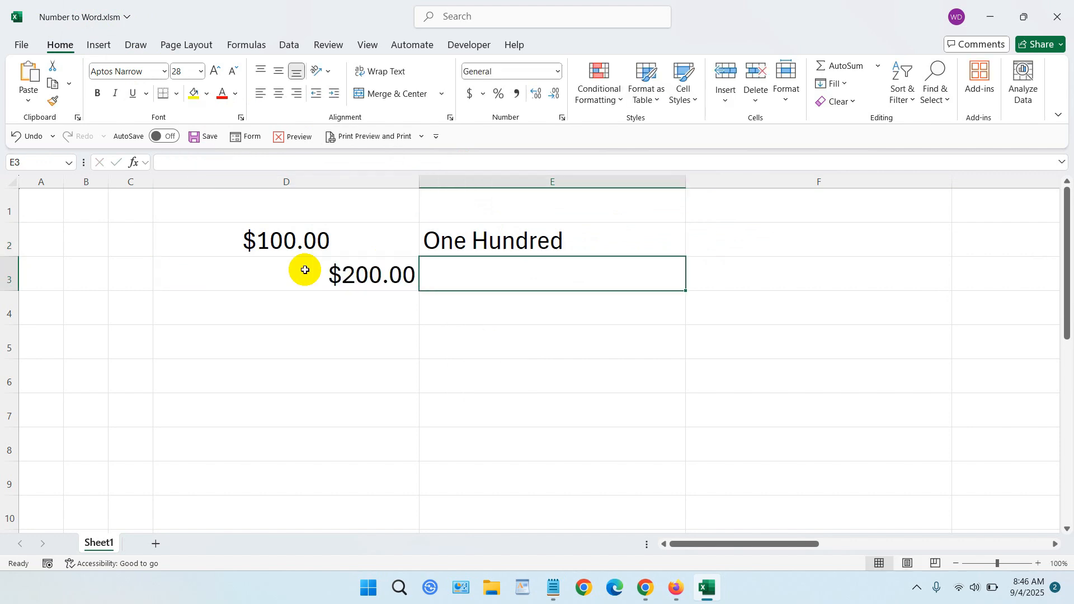
- Extend the amounts in column D in steps of 100 up to $900.00 in D10, and center D2:D10
click(335, 244)
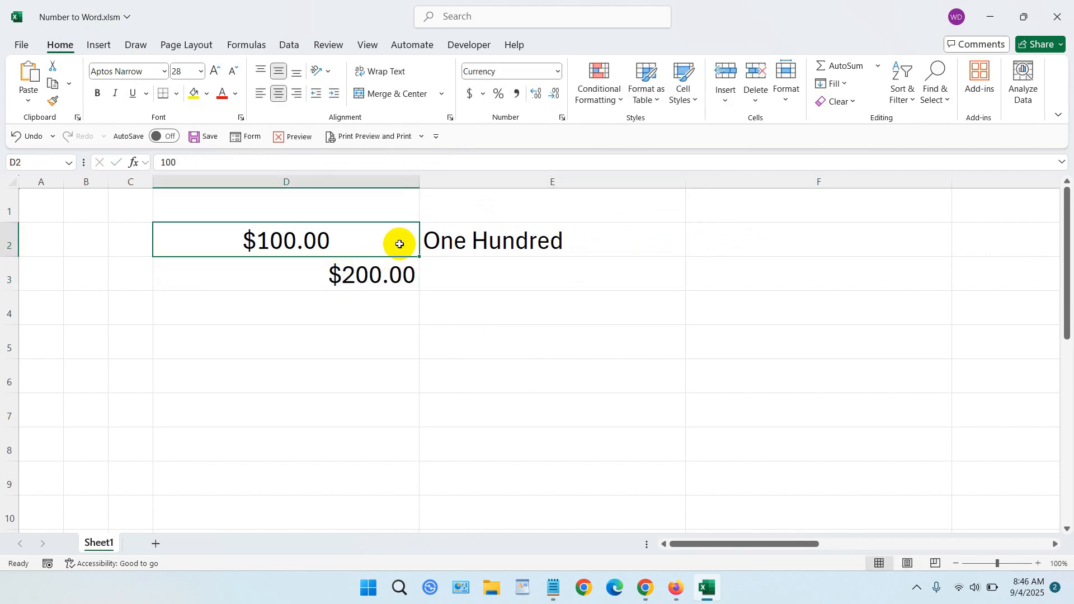
mouse_move(398, 242)
mouse_down()
mouse_move(417, 305)
mouse_move(425, 522)
mouse_up()
click(277, 94)
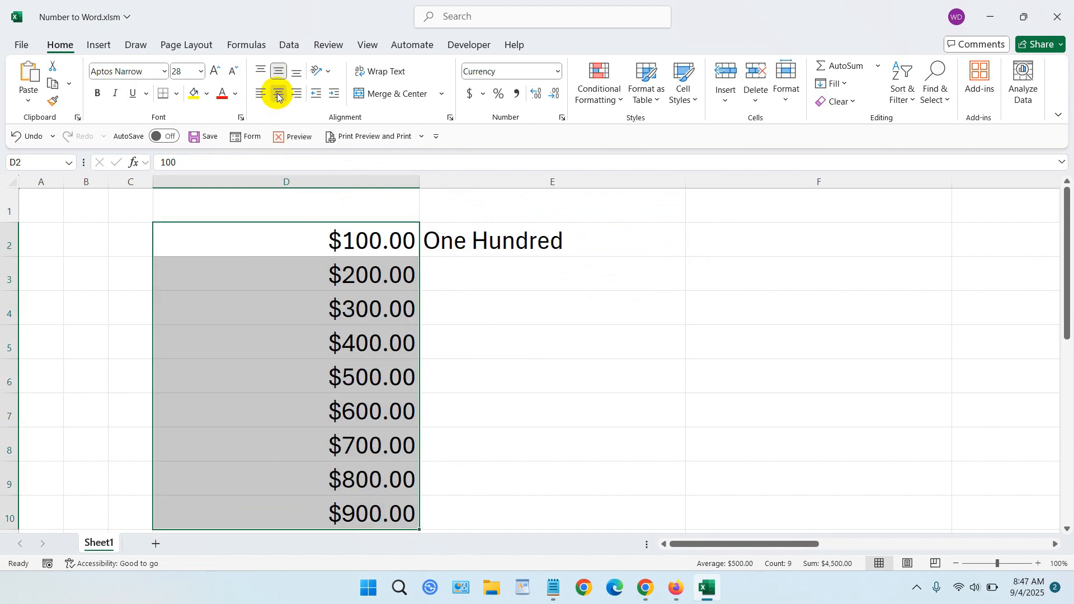
click(278, 93)
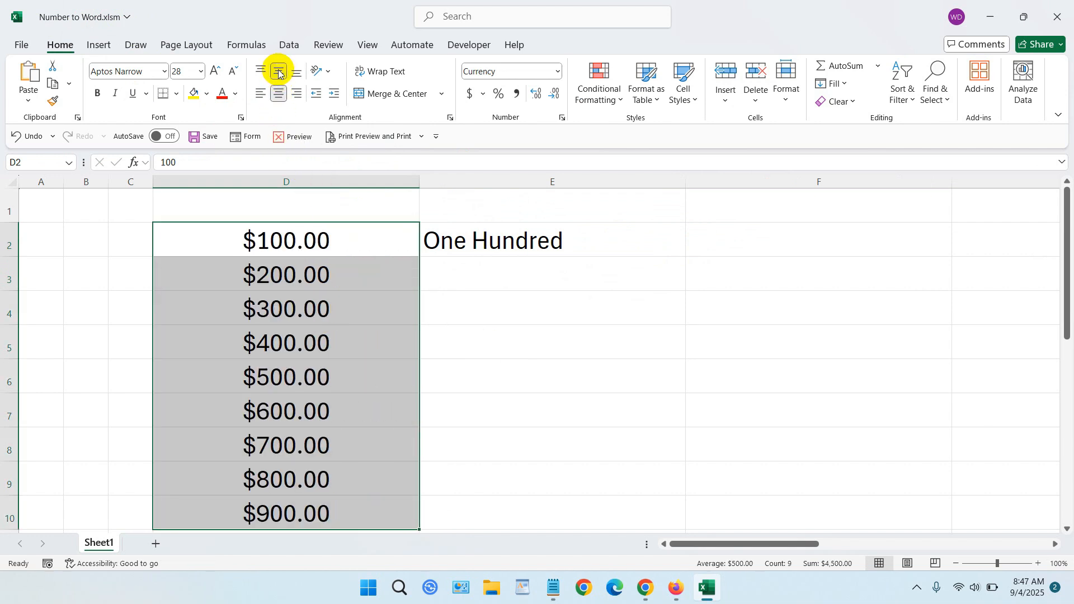
- Fill the NumberToWords formula from E2 down to E10
click(550, 243)
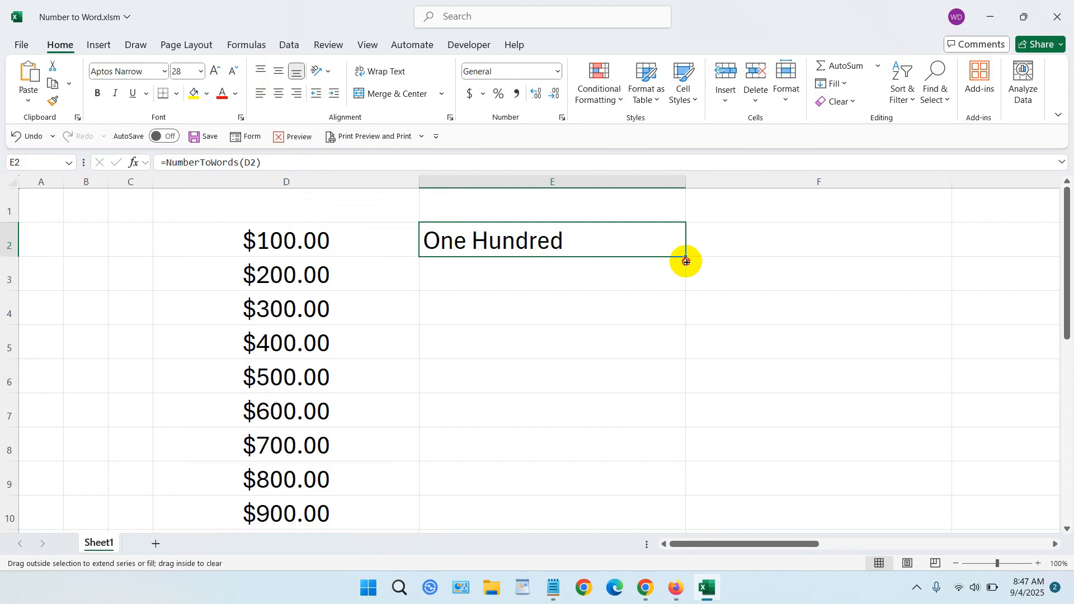
drag(686, 261, 646, 417)
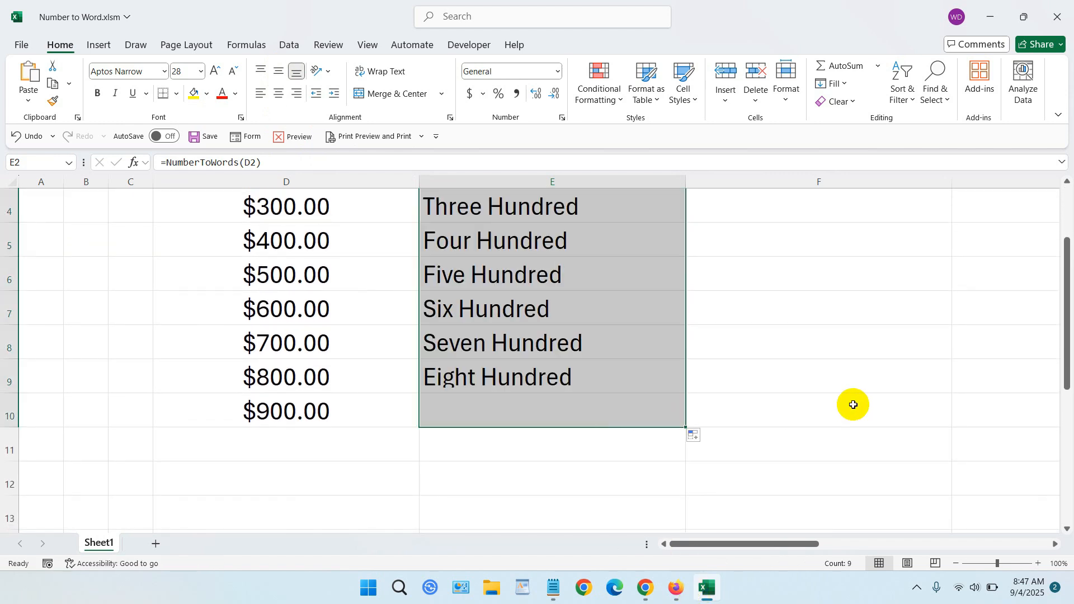
scroll(839, 400, up, 1)
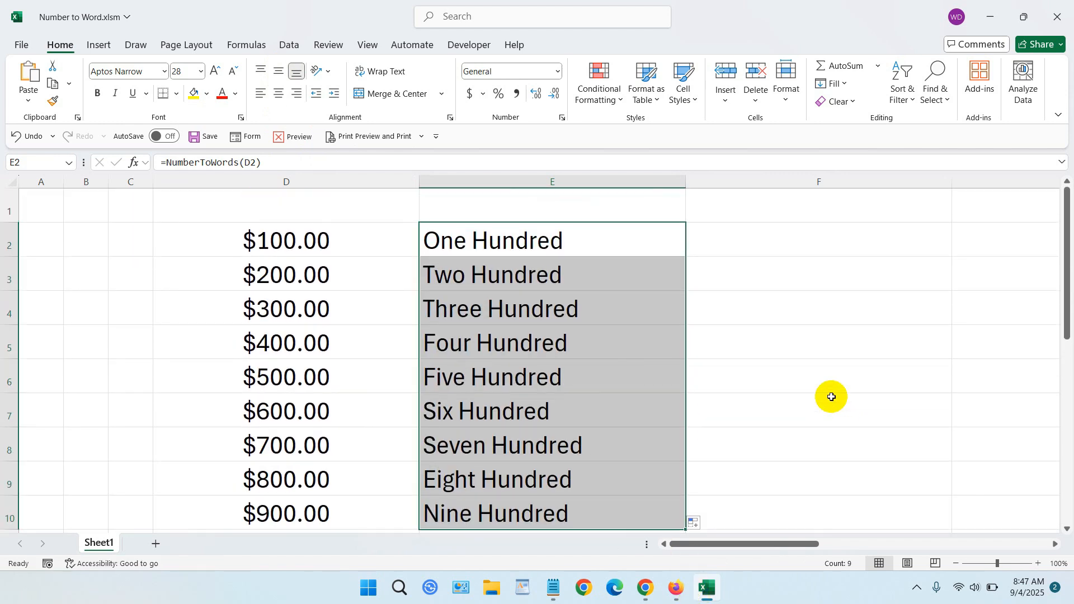
scroll(831, 397, down, 2)
scroll(831, 397, up, 2)
scroll(503, 344, down, 2)
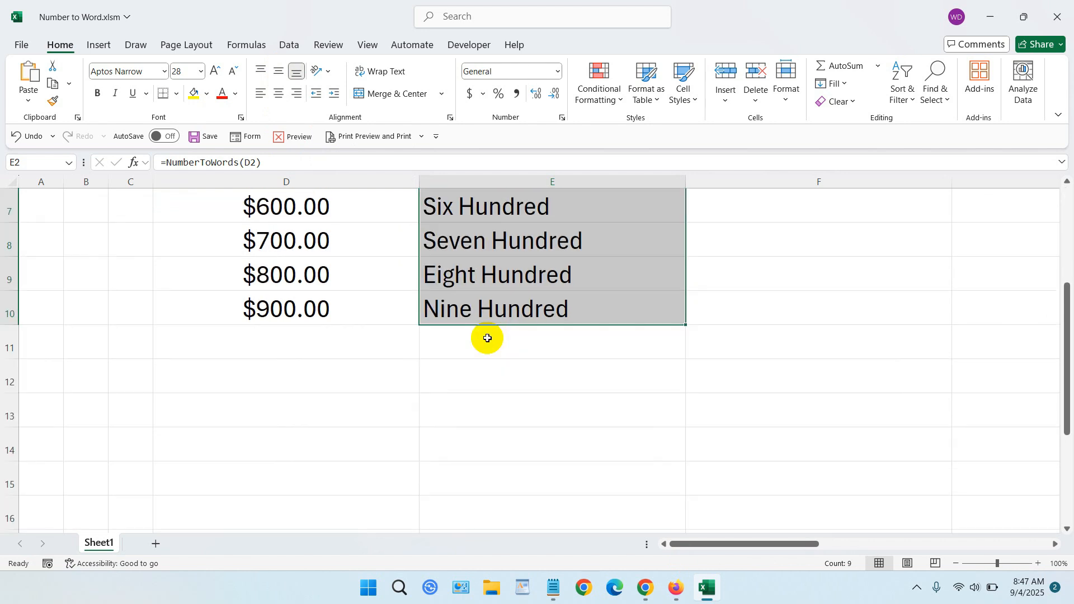
- Continue the amount series from D9:D10 down to $1,200.00 in cell D13
click(353, 333)
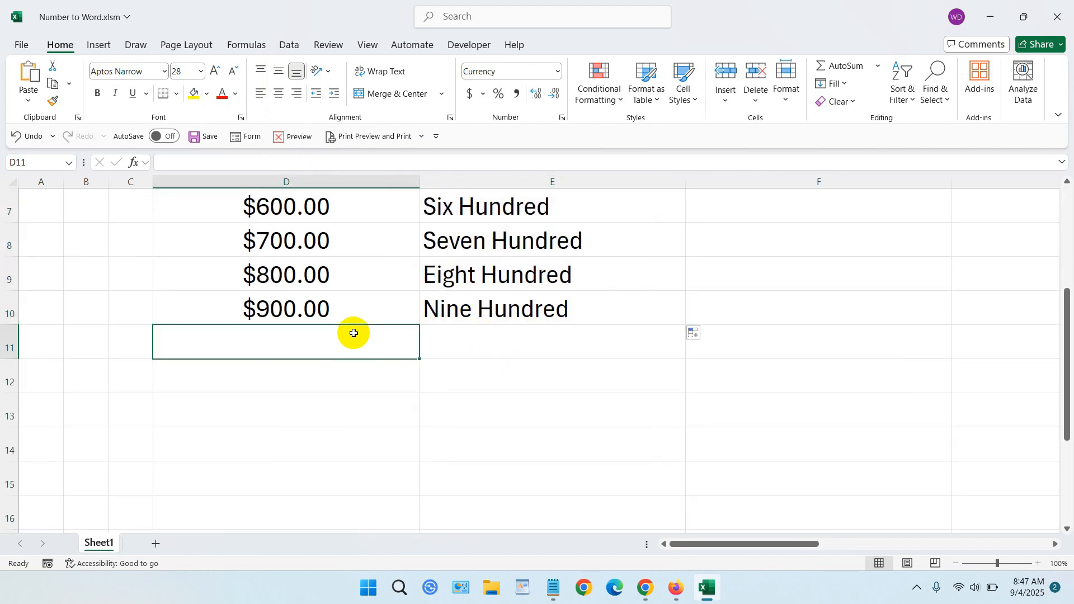
click(336, 306)
click(354, 274)
drag(355, 274, 358, 309)
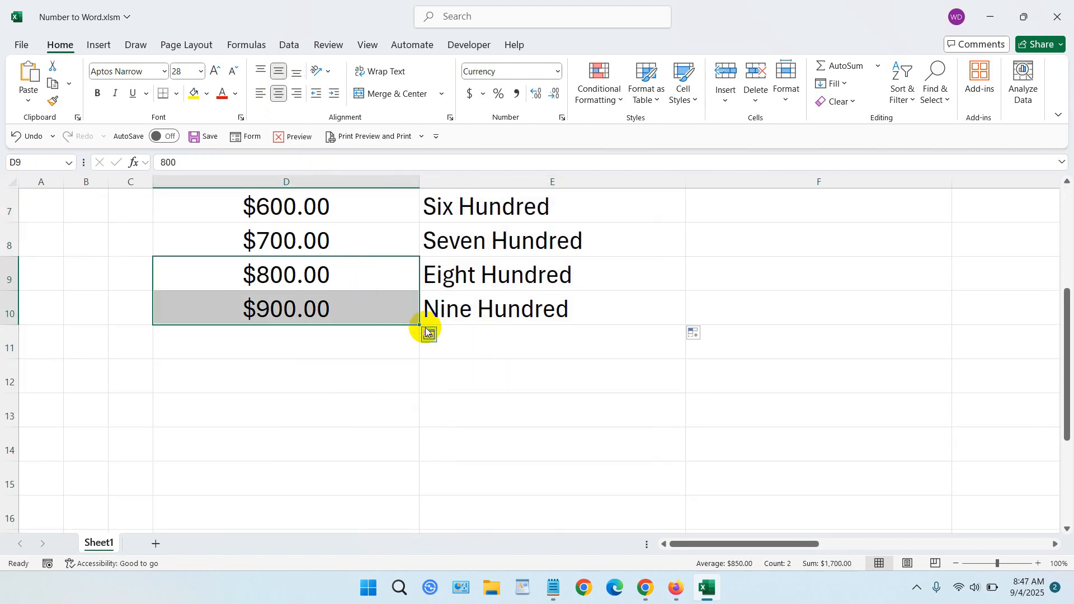
drag(420, 327, 408, 409)
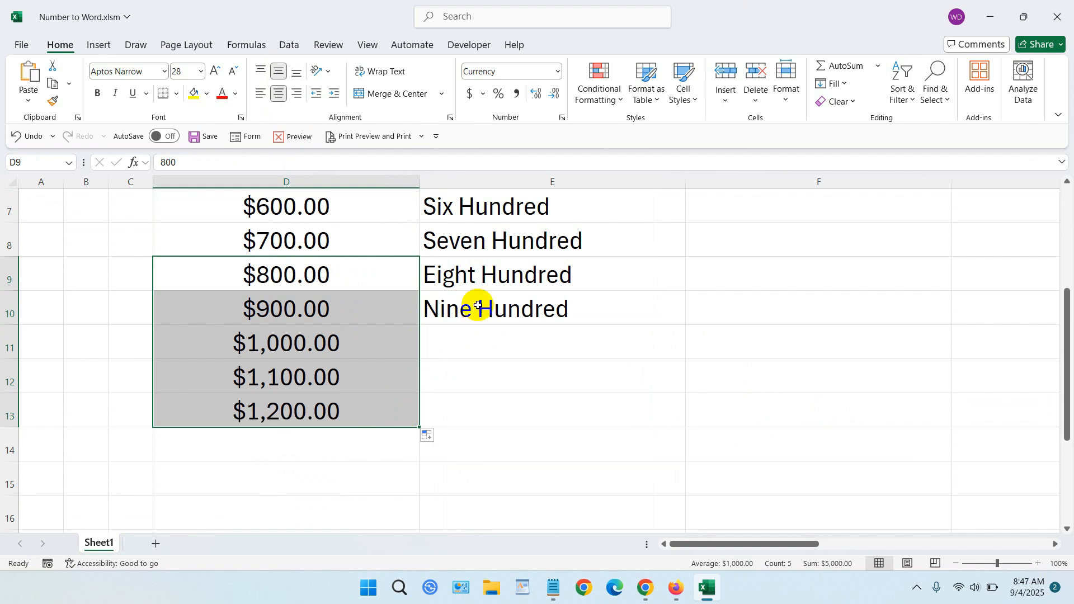
- Extend the NumberToWords formula from E10 down to E13
click(493, 278)
click(660, 315)
drag(685, 324, 689, 425)
click(805, 383)
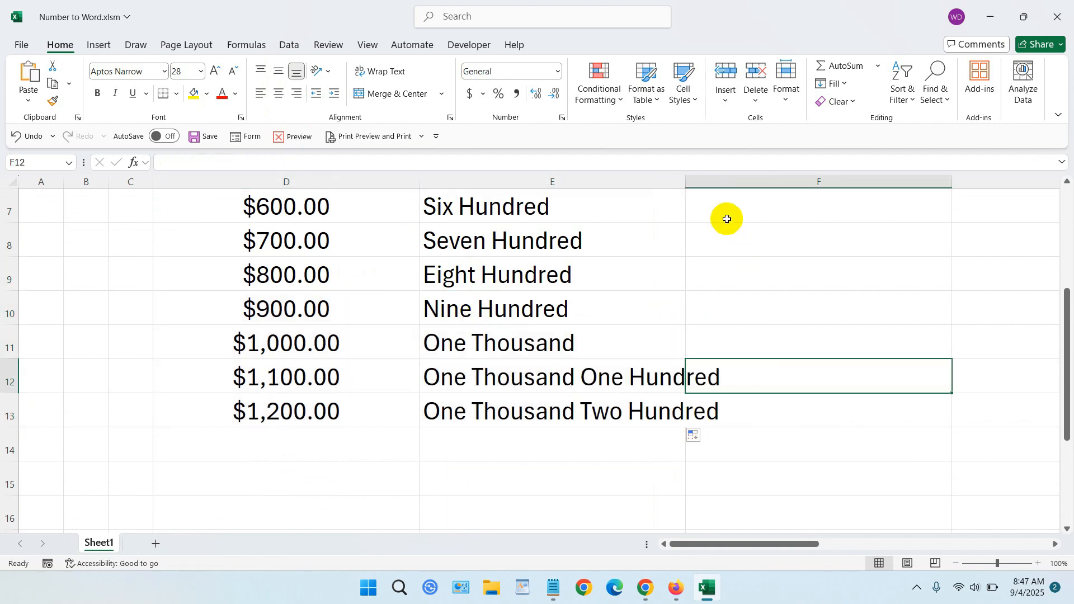
- Widen column E so the longest amounts in words fit inside their cells
drag(686, 183, 864, 193)
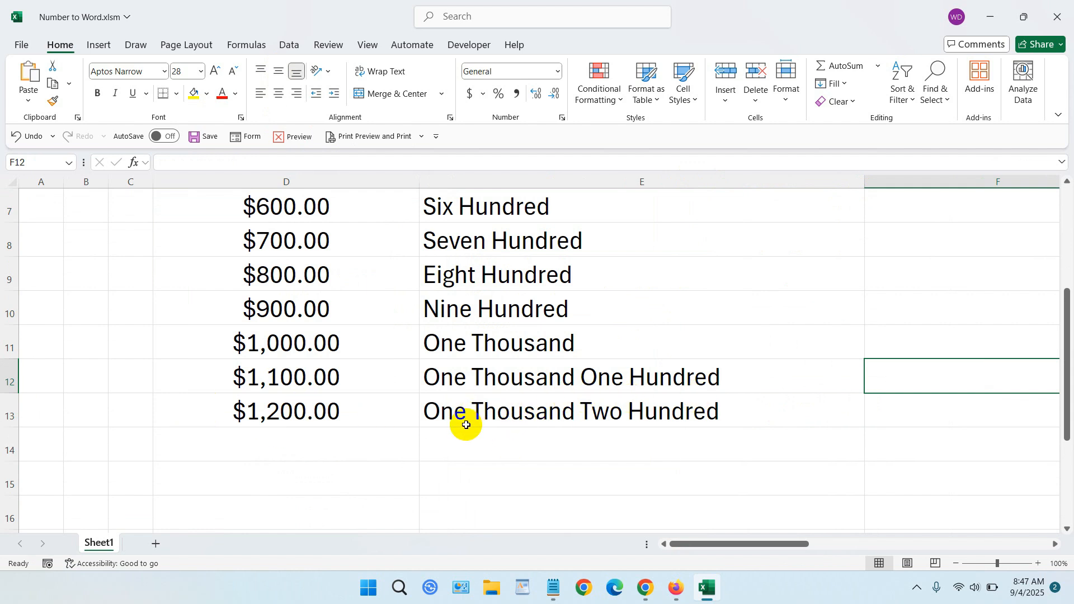
scroll(719, 415, up, 2)
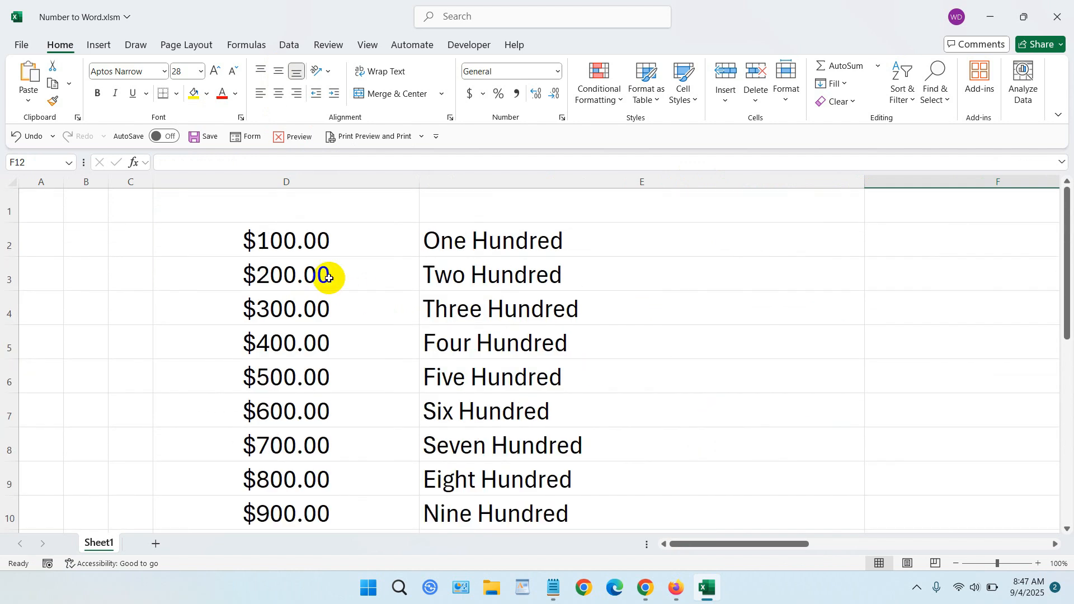
double_click(330, 244)
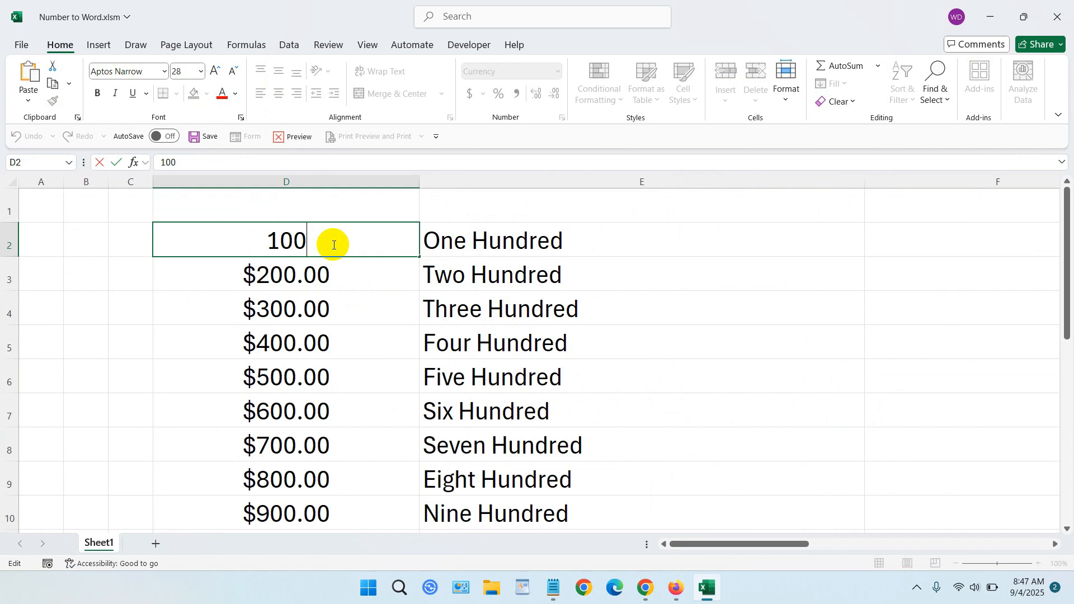
text(974868676)
key(Tab)
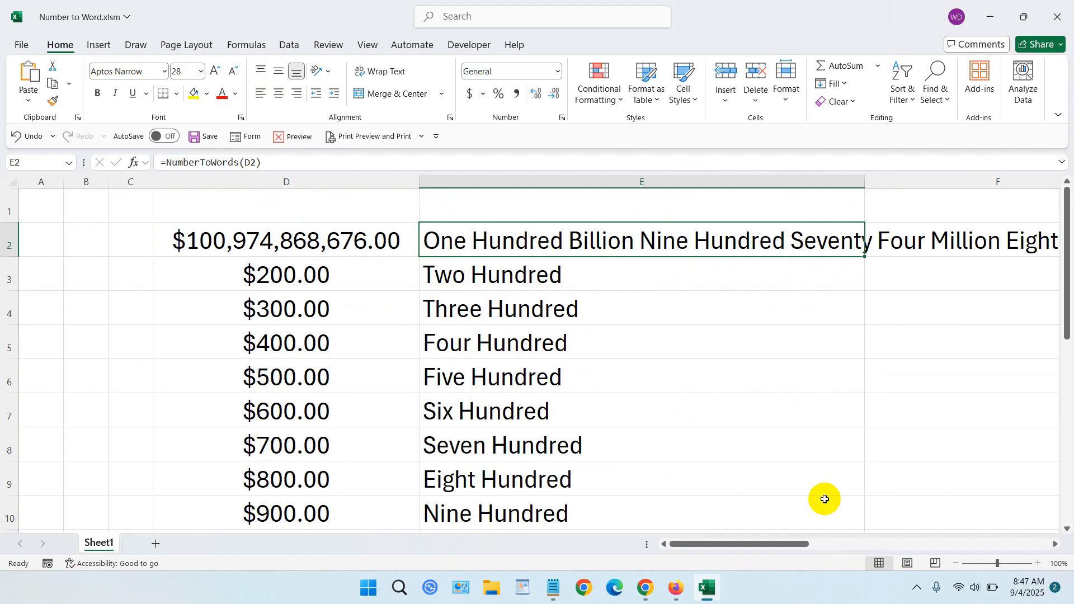
drag(786, 544, 750, 524)
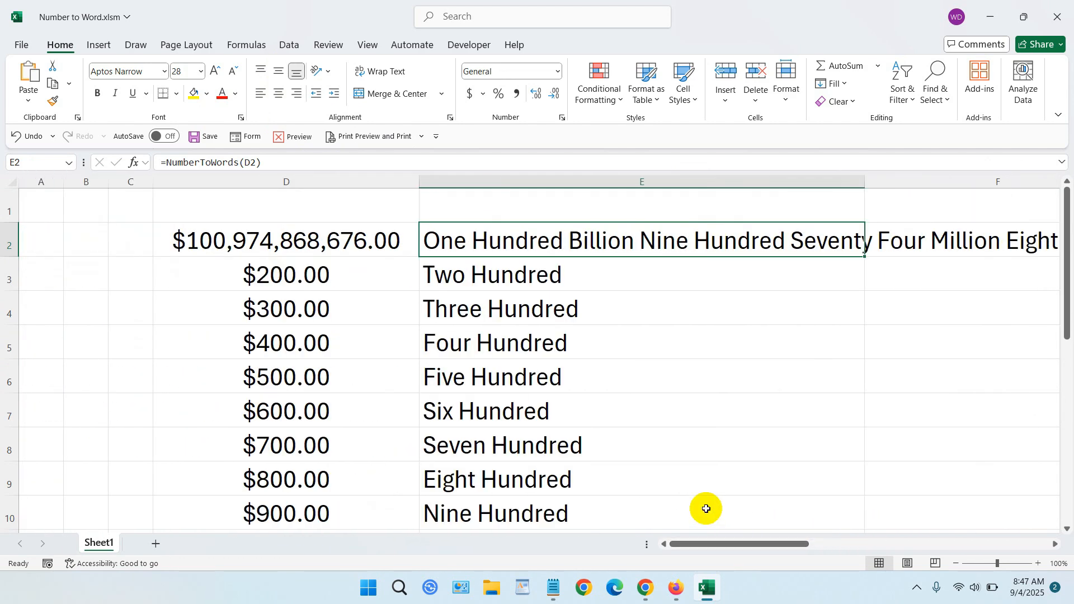
click(746, 294)
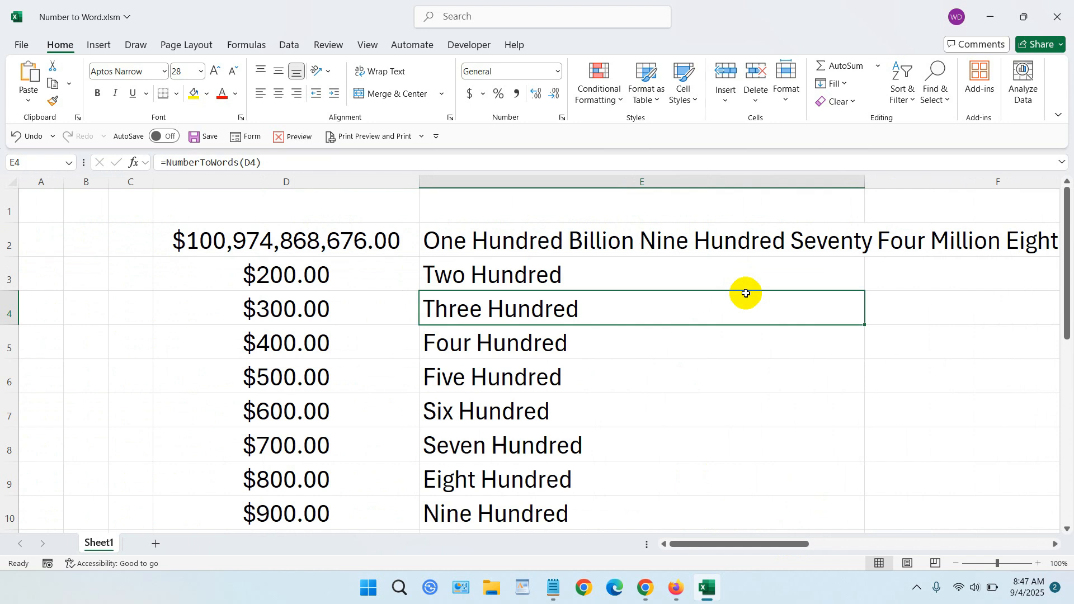